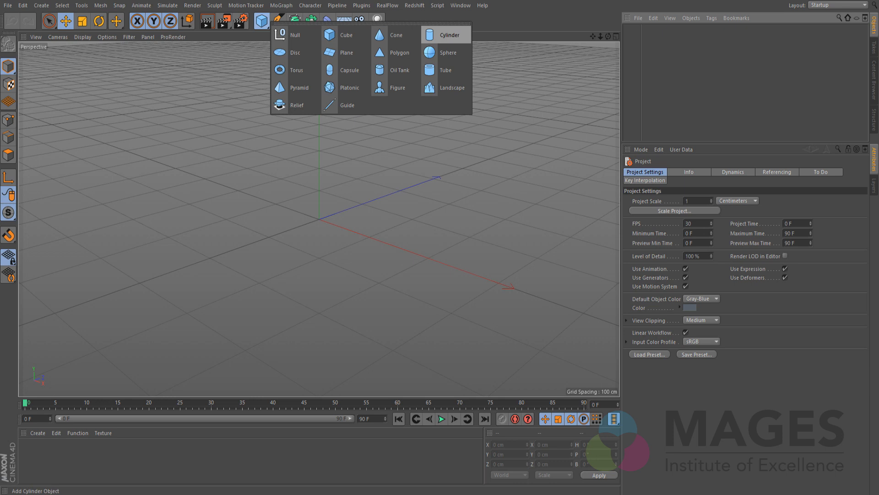
# Add a Tube primitive and shrink it to an inner radius of about 28 cm and outer radius of about 42 cm
pyautogui.click(444, 70)
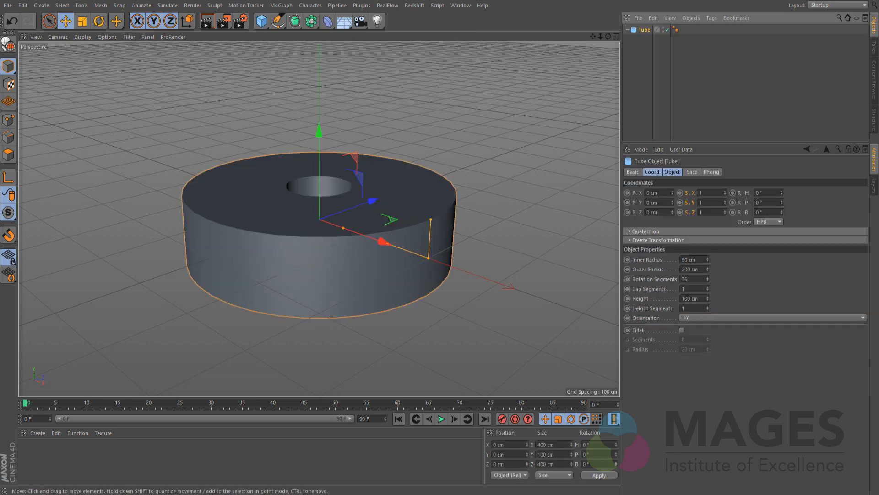
pyautogui.moveTo(428, 258); pyautogui.dragTo(339, 226)
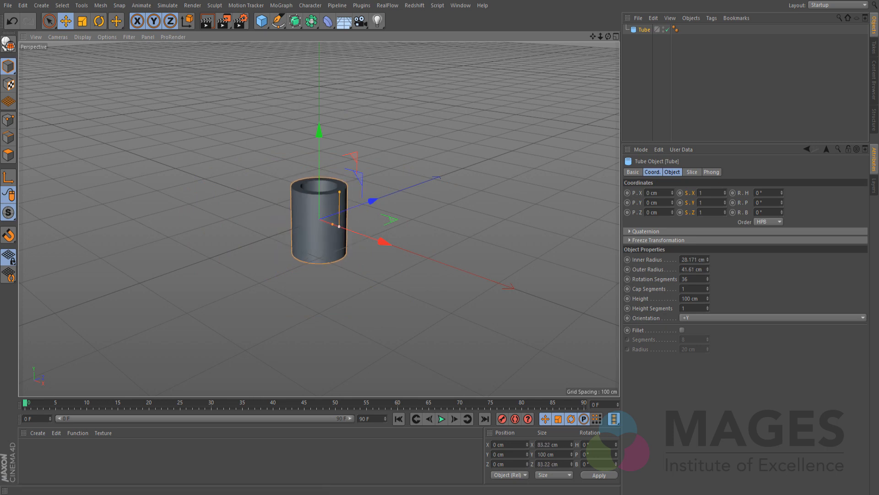
pyautogui.keyDown('alt'); pyautogui.moveTo(339, 226); pyautogui.dragTo(412, 226, button='right'); pyautogui.keyUp('alt')
pyautogui.keyDown('alt'); pyautogui.moveTo(339, 226); pyautogui.dragTo(349, 265); pyautogui.keyUp('alt')
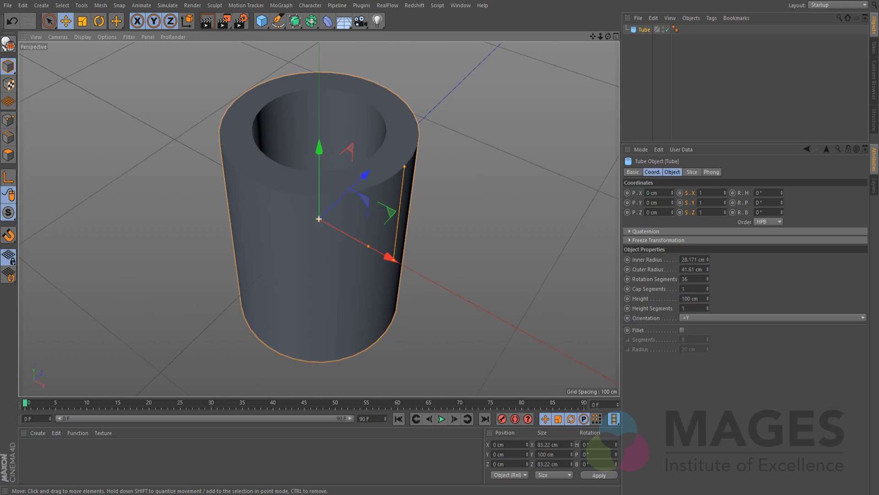
# Set the tube's rotation segments to 5 and its height segments to 8
pyautogui.doubleClick(686, 279)
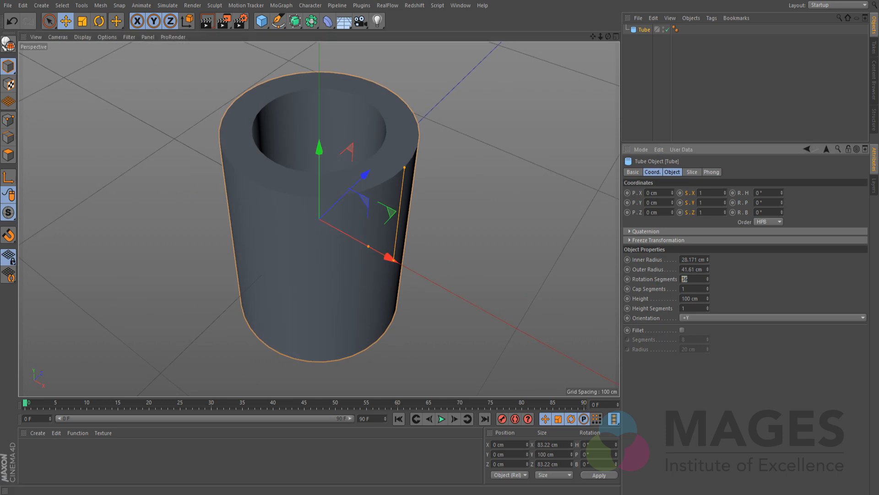
pyautogui.write('5')
pyautogui.press('Return')
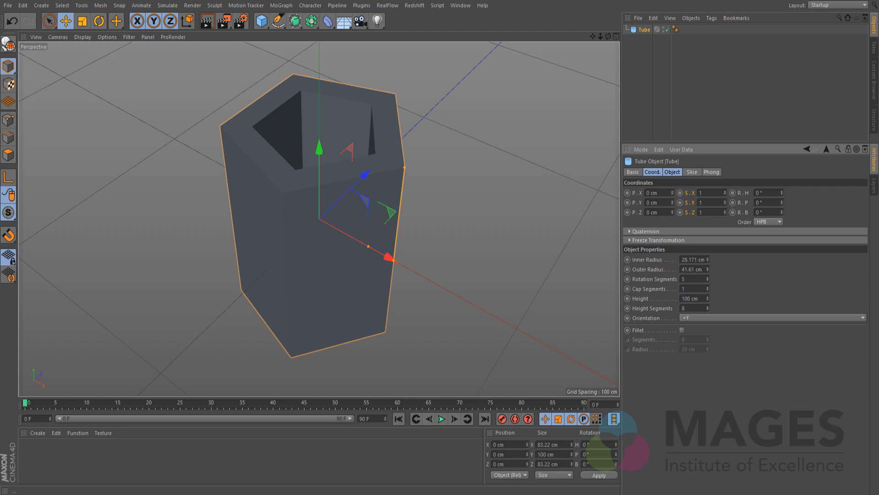
# Add a Bend deformer matching the tube's size and set its strength to 360°
pyautogui.moveTo(328, 21); pyautogui.dragTo(362, 34)
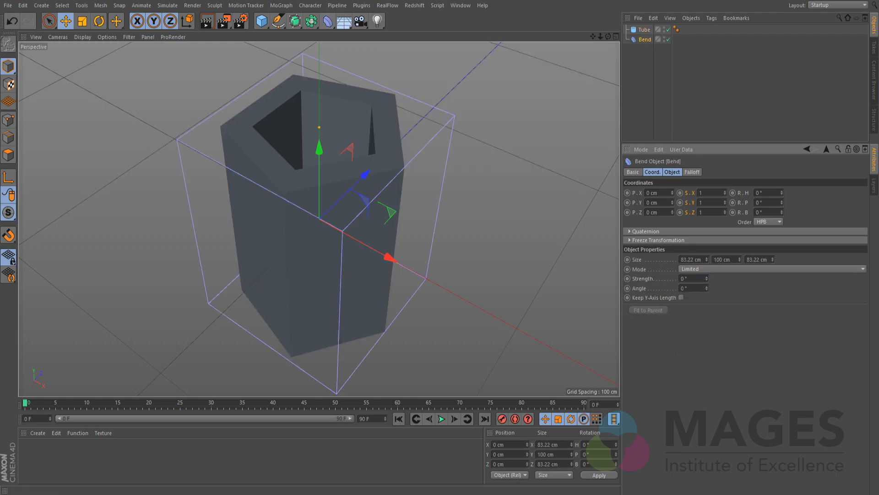
pyautogui.moveTo(706, 279); pyautogui.dragTo(707, 212)
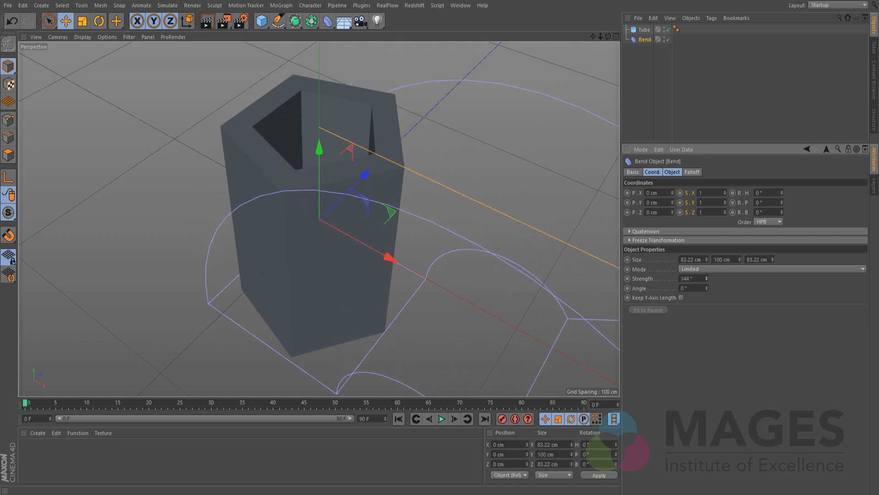
pyautogui.write('360')
pyautogui.press('Return')
pyautogui.keyDown('alt'); pyautogui.moveTo(399, 304); pyautogui.dragTo(403, 216); pyautogui.keyUp('alt')
pyautogui.moveTo(402, 216)
pyautogui.keyDown('alt'); pyautogui.mouseDown(button='right')
pyautogui.moveTo(444, 215)
pyautogui.moveTo(402, 216)
pyautogui.mouseUp(button='right'); pyautogui.keyUp('alt')
pyautogui.keyDown('alt'); pyautogui.moveTo(402, 216); pyautogui.dragTo(394, 306, button='middle'); pyautogui.keyUp('alt')
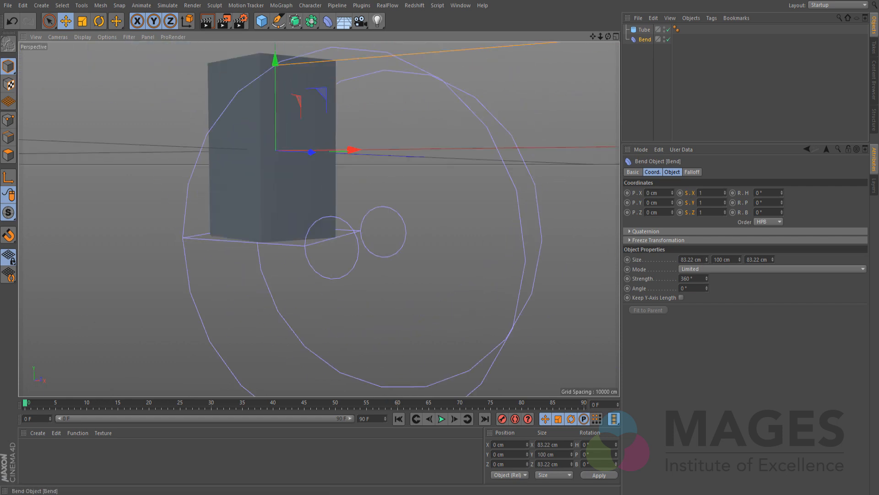
# Group the tube and the Bend deformer under one null and expand the group
pyautogui.click(645, 29)
pyautogui.keyDown('shift'); pyautogui.click(645, 39); pyautogui.keyUp('shift')
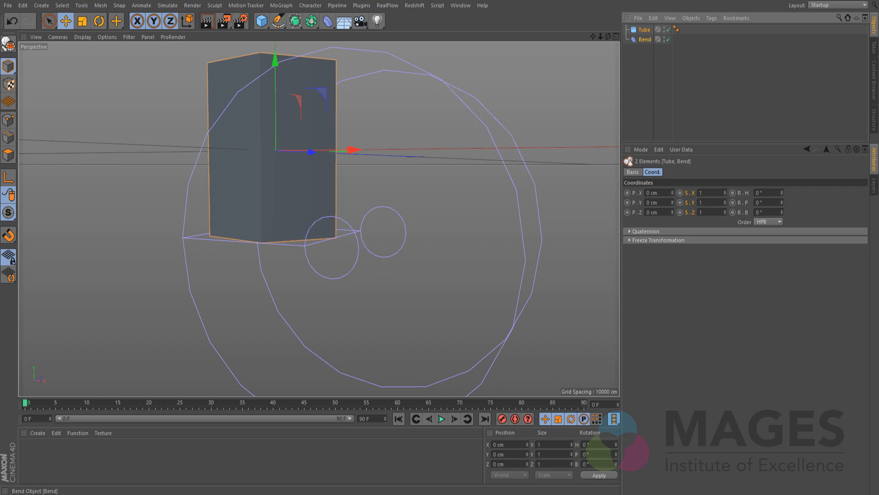
pyautogui.hotkey('alt', 'g')
pyautogui.click(627, 29)
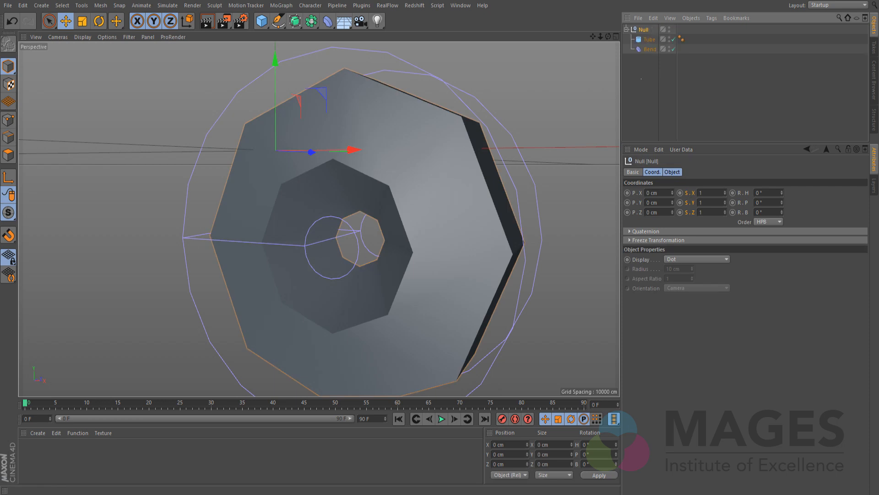
pyautogui.click(647, 78)
# Add a Twist deformer and place it inside the null between the tube and the Bend
pyautogui.click(649, 39)
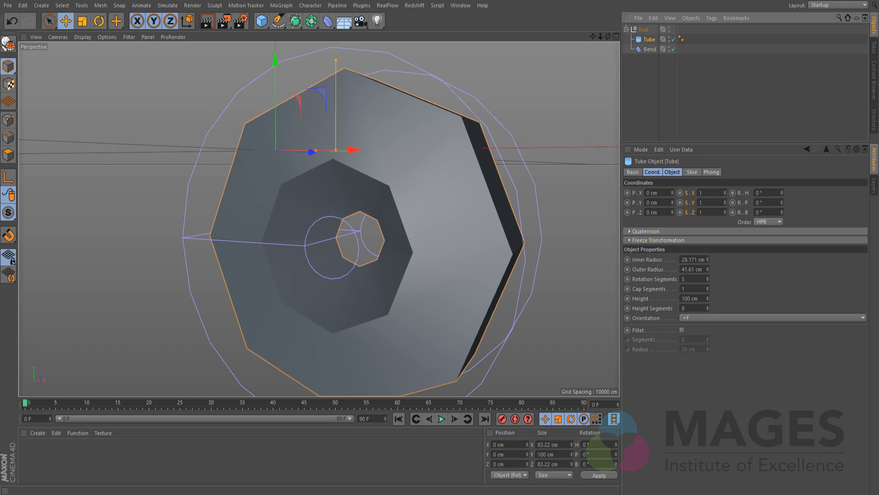
pyautogui.click(328, 20)
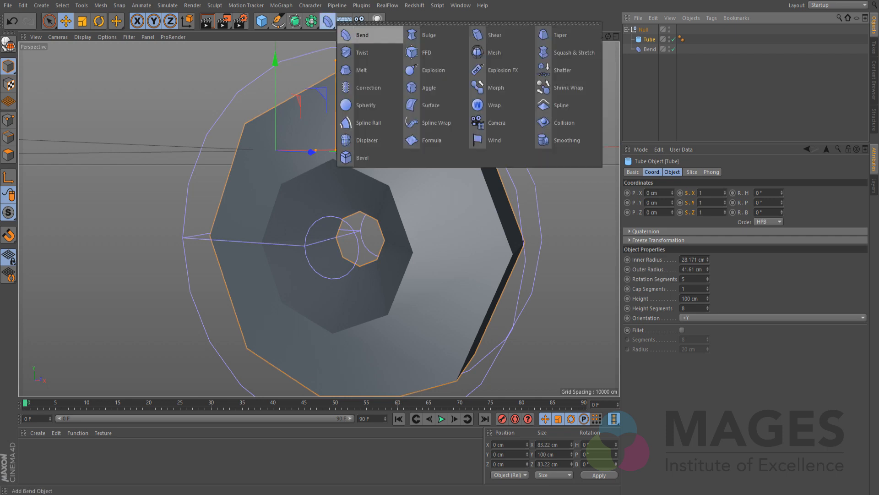
pyautogui.click(362, 52)
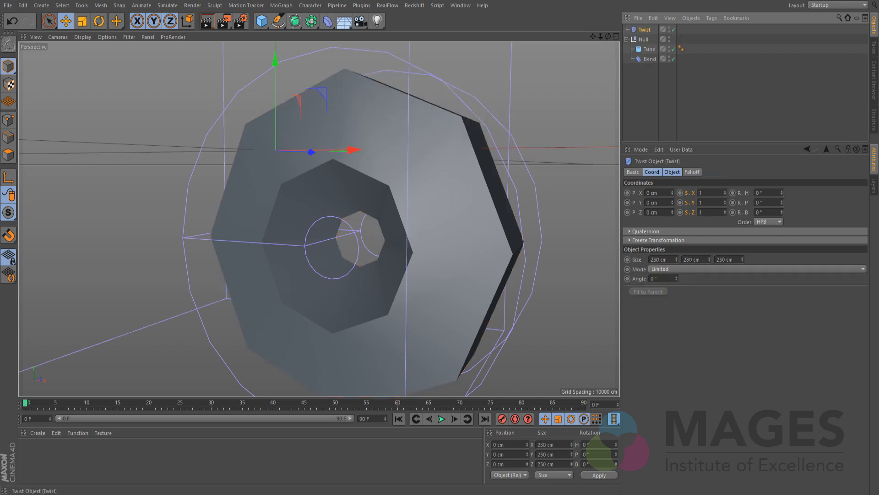
pyautogui.moveTo(644, 29); pyautogui.dragTo(643, 39)
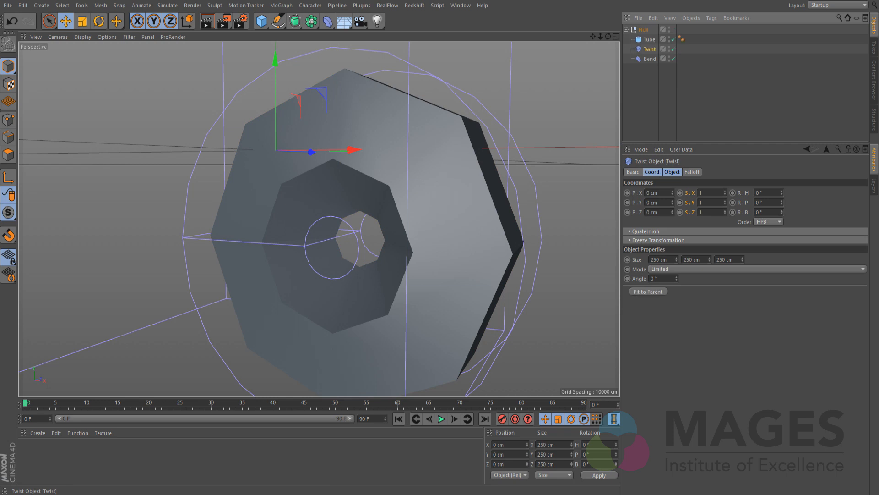
# Set the Twist deformer's angle to 360° and inspect the twisted ring from several sides
pyautogui.moveTo(677, 279); pyautogui.dragTo(677, 245)
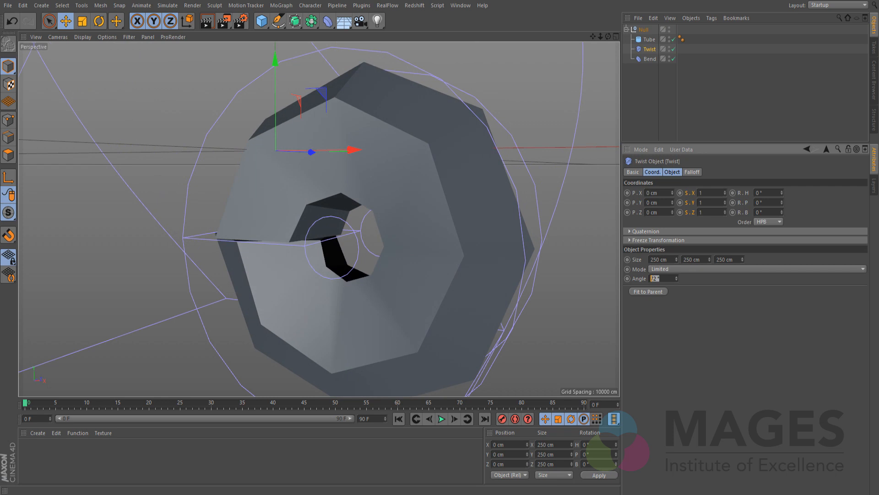
pyautogui.write('60')
pyautogui.press('Return')
pyautogui.moveTo(341, 259)
pyautogui.keyDown('alt'); pyautogui.mouseDown()
pyautogui.moveTo(266, 280)
pyautogui.moveTo(366, 275)
pyautogui.moveTo(275, 229)
pyautogui.moveTo(340, 256)
pyautogui.mouseUp(); pyautogui.keyUp('alt')
pyautogui.keyDown('alt'); pyautogui.moveTo(449, 310); pyautogui.dragTo(407, 277, button='middle'); pyautogui.keyUp('alt')
pyautogui.keyDown('alt'); pyautogui.moveTo(406, 277); pyautogui.dragTo(366, 277, button='right'); pyautogui.keyUp('alt')
pyautogui.keyDown('alt'); pyautogui.moveTo(403, 208); pyautogui.dragTo(373, 217); pyautogui.keyUp('alt')
pyautogui.keyDown('alt'); pyautogui.moveTo(374, 217); pyautogui.dragTo(402, 217, button='right'); pyautogui.keyUp('alt')
pyautogui.keyDown('alt'); pyautogui.moveTo(396, 281); pyautogui.dragTo(402, 216, button='middle'); pyautogui.keyUp('alt')
pyautogui.keyDown('alt'); pyautogui.moveTo(401, 217); pyautogui.dragTo(360, 213); pyautogui.keyUp('alt')
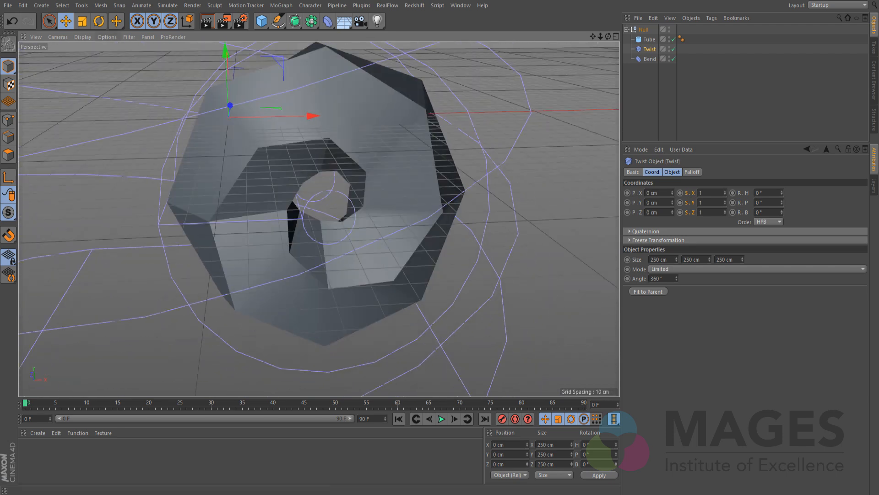
# Hide the grid in the perspective viewport
pyautogui.click(107, 36)
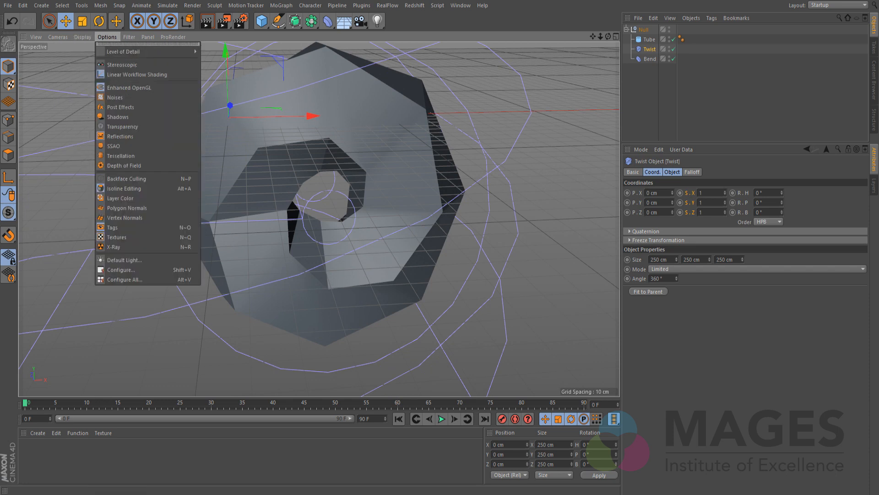
pyautogui.moveTo(129, 37)
pyautogui.click(137, 177)
pyautogui.keyDown('alt'); pyautogui.moveTo(353, 212); pyautogui.dragTo(363, 238, button='middle'); pyautogui.keyUp('alt')
pyautogui.keyDown('alt'); pyautogui.moveTo(362, 238); pyautogui.dragTo(363, 228); pyautogui.keyUp('alt')
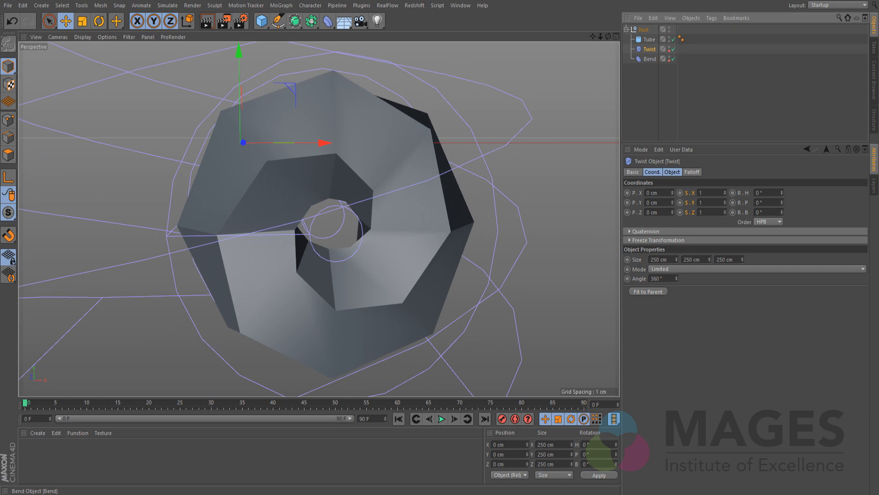
# Hide the Twist and Bend deformer cages in the viewport
pyautogui.click(669, 58)
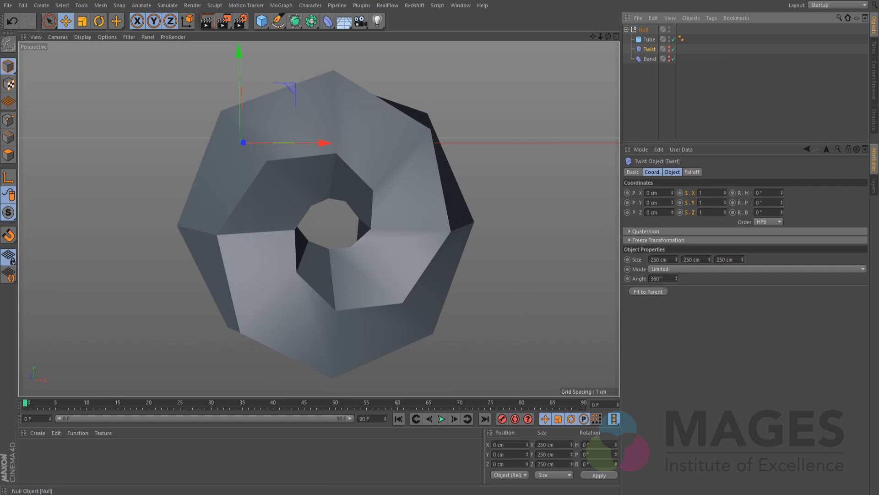
pyautogui.moveTo(421, 204)
pyautogui.keyDown('alt'); pyautogui.mouseDown()
pyautogui.moveTo(411, 194)
pyautogui.moveTo(429, 215)
pyautogui.mouseUp(); pyautogui.keyUp('alt')
pyautogui.keyDown('alt'); pyautogui.moveTo(429, 214); pyautogui.dragTo(416, 197, button='middle'); pyautogui.keyUp('alt')
# Test the tube's heading rotation, keyframe it at 0° on frame 0, and go to frame 90
pyautogui.click(650, 40)
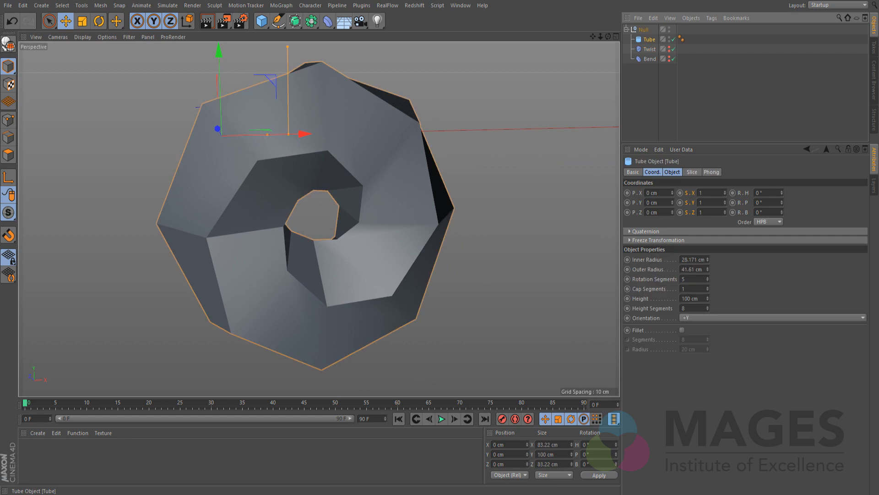
pyautogui.moveTo(782, 193); pyautogui.dragTo(781, 116)
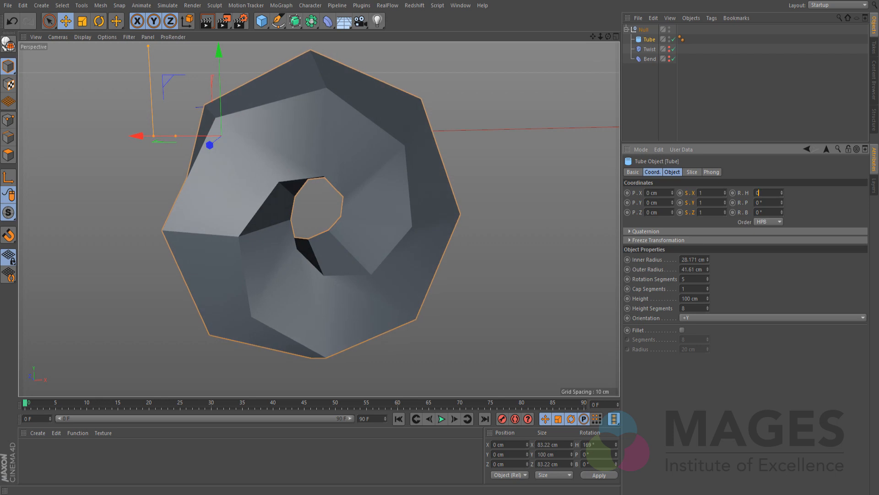
pyautogui.press('Return')
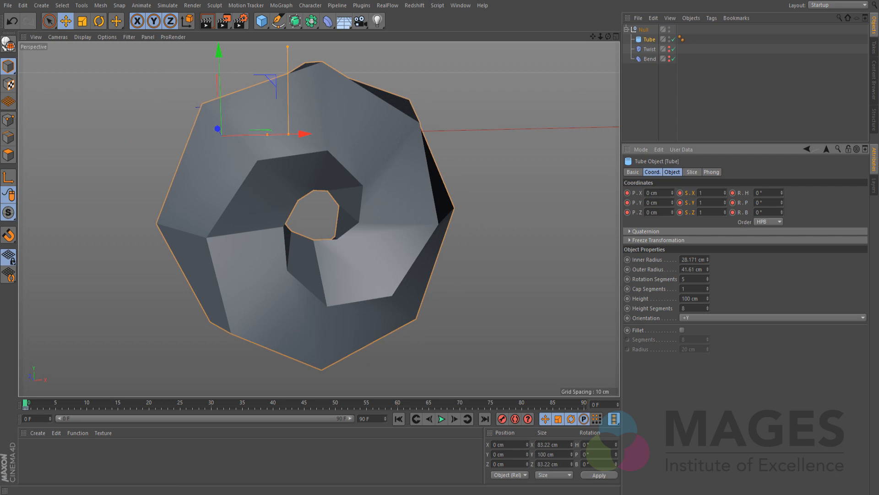
pyautogui.moveTo(486, 427); pyautogui.dragTo(486, 431)
pyautogui.moveTo(25, 407); pyautogui.dragTo(69, 406)
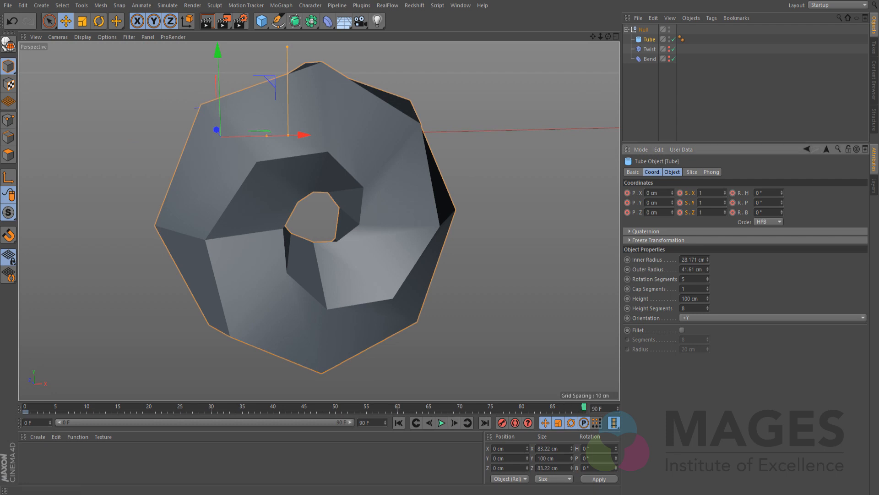
# Try a heading rotation of 180° for the tube at frame 90
pyautogui.moveTo(782, 193); pyautogui.dragTo(782, 95)
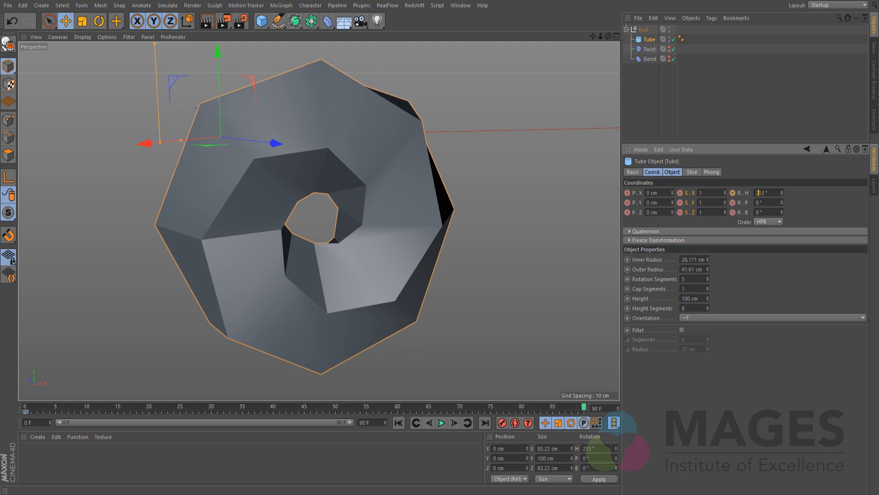
pyautogui.rightClick(769, 194)
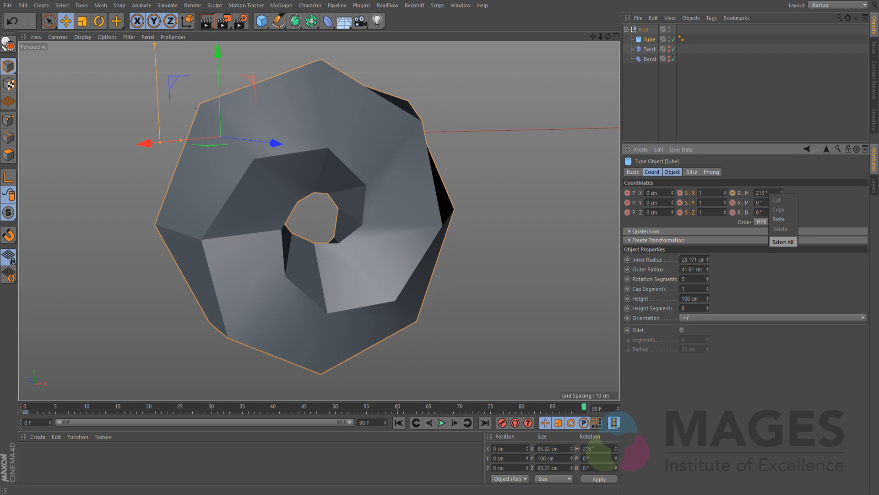
pyautogui.click(783, 242)
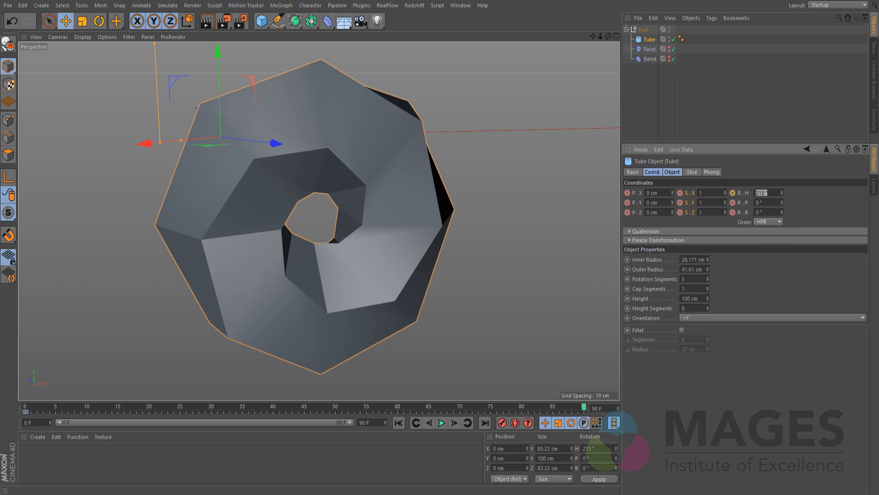
pyautogui.write('180')
pyautogui.press('Return')
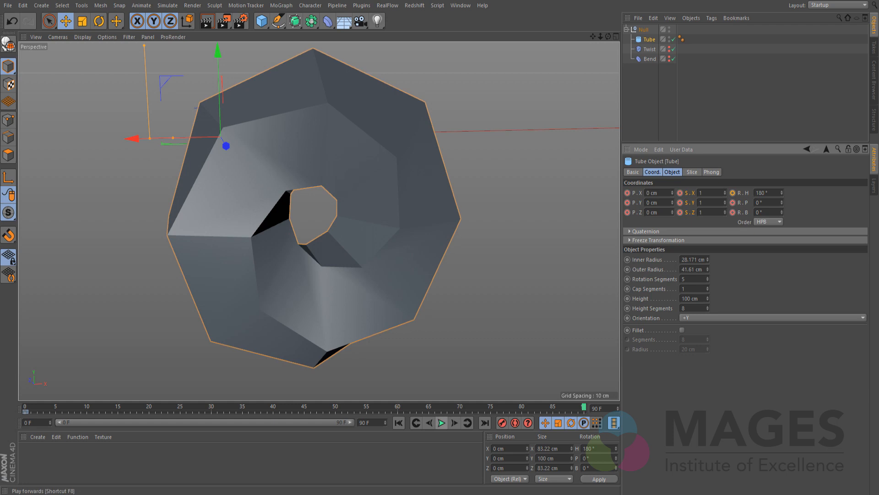
# Keyframe the tube's heading rotation at 360° on frame 90 and play back the animation
pyautogui.click(441, 422)
pyautogui.click(441, 422)
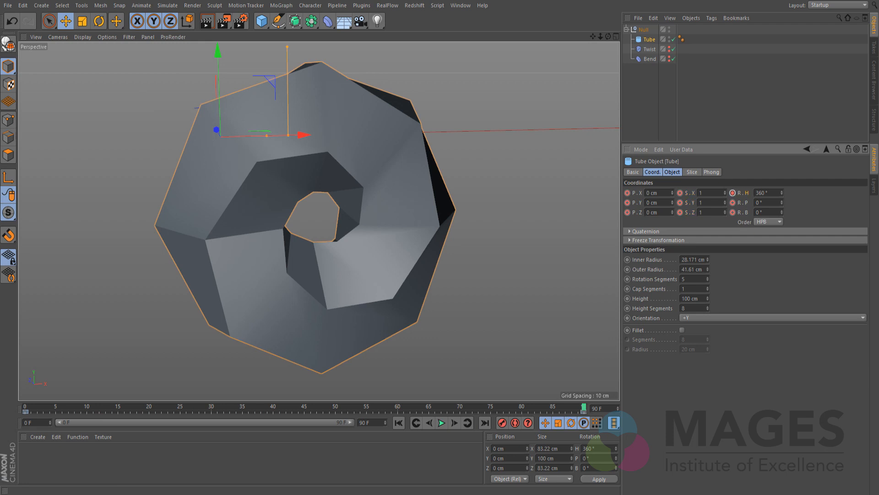
pyautogui.click(442, 423)
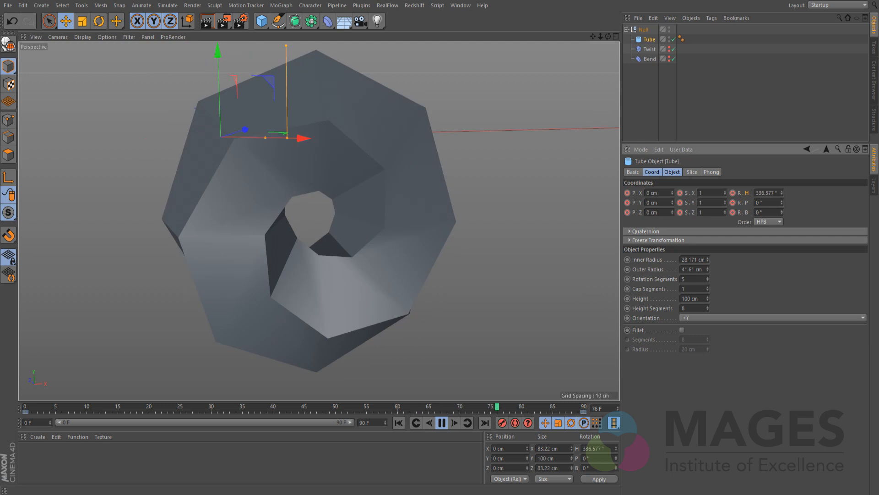
pyautogui.click(441, 422)
pyautogui.moveTo(553, 407); pyautogui.dragTo(584, 407)
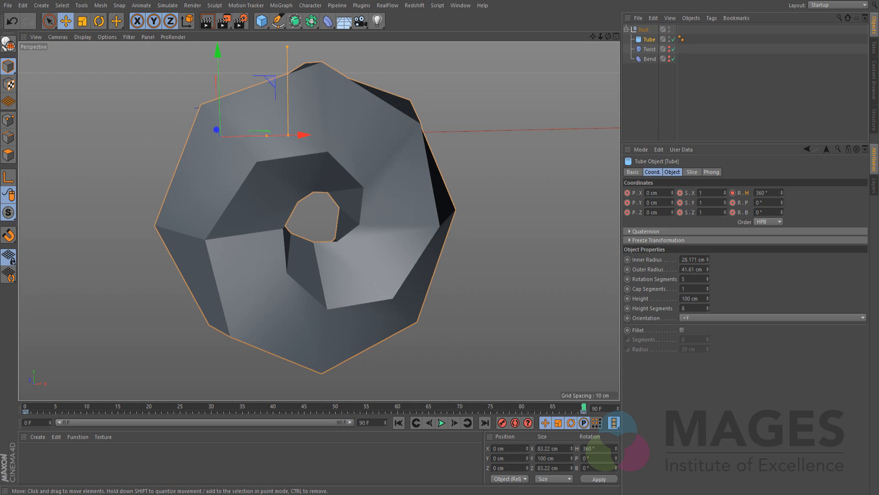
pyautogui.click(442, 422)
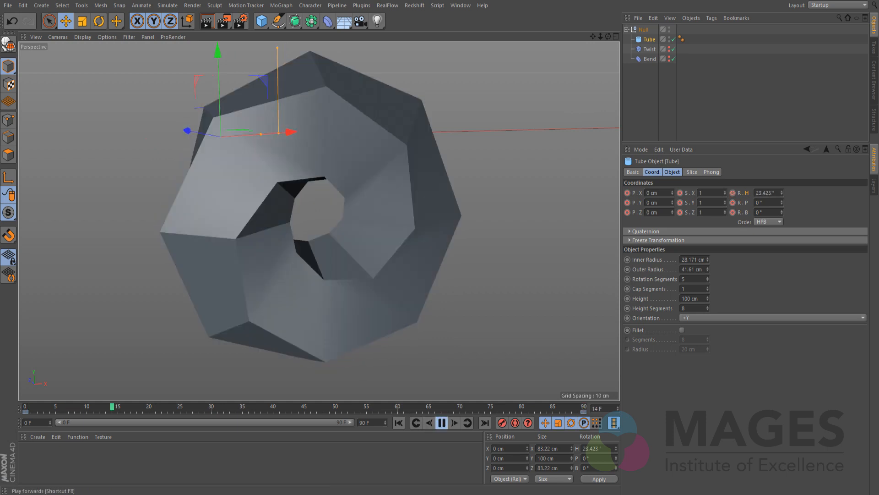
pyautogui.click(441, 422)
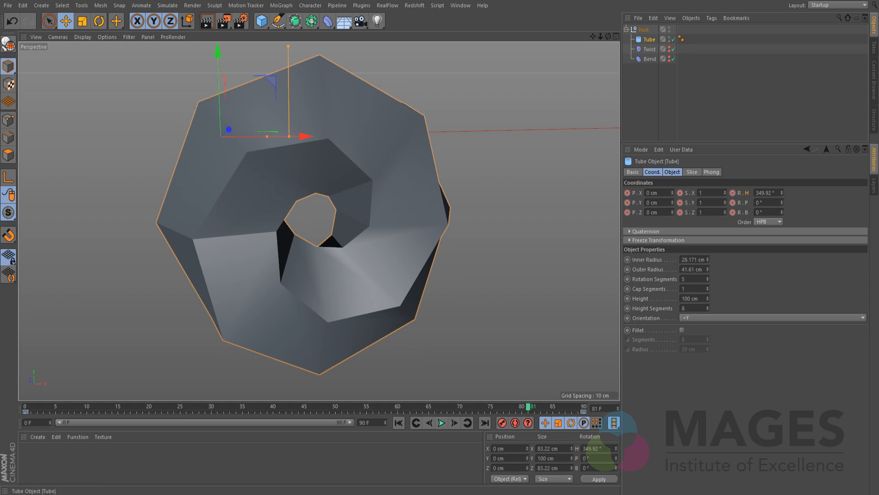
# Set the end of the project timeline to frame 150
pyautogui.click(369, 422)
pyautogui.write('15')
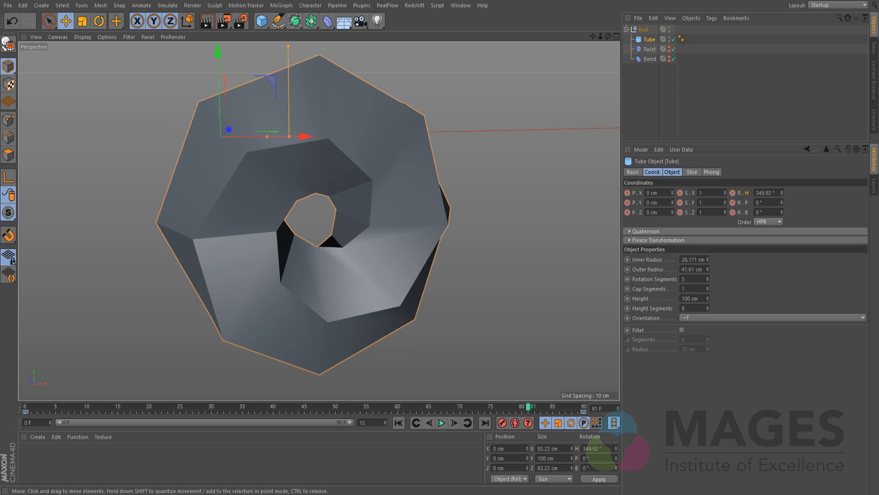
pyautogui.write('0')
pyautogui.press('Return')
# Extend the preview range and the tube's last keyframes to frame 150 and play back the slower rotation
pyautogui.moveTo(236, 422); pyautogui.dragTo(585, 412)
pyautogui.click(442, 422)
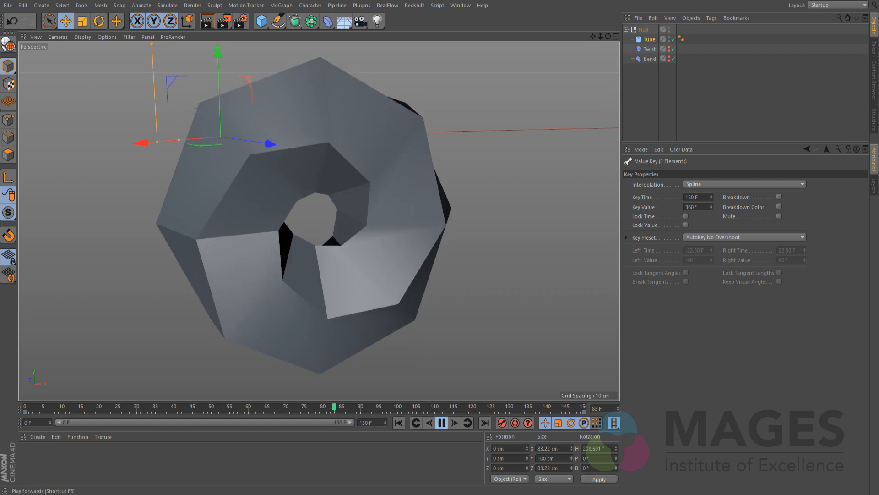
pyautogui.click(442, 422)
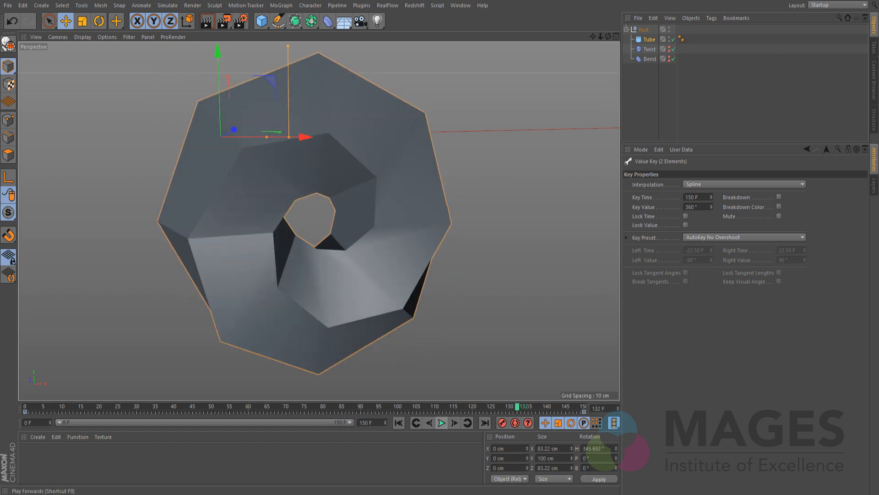
# Set the interpolation of the tube's rotation keyframes at frame 150 to Linear
pyautogui.rightClick(538, 412)
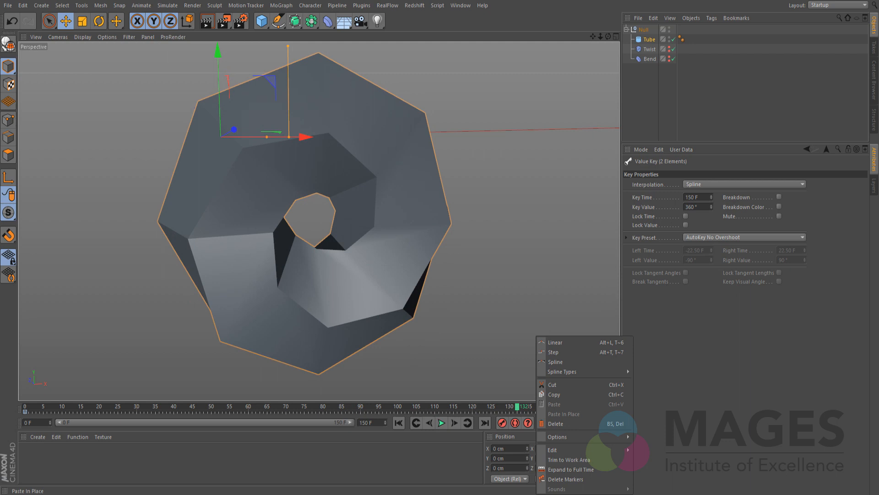
pyautogui.click(745, 184)
pyautogui.click(745, 185)
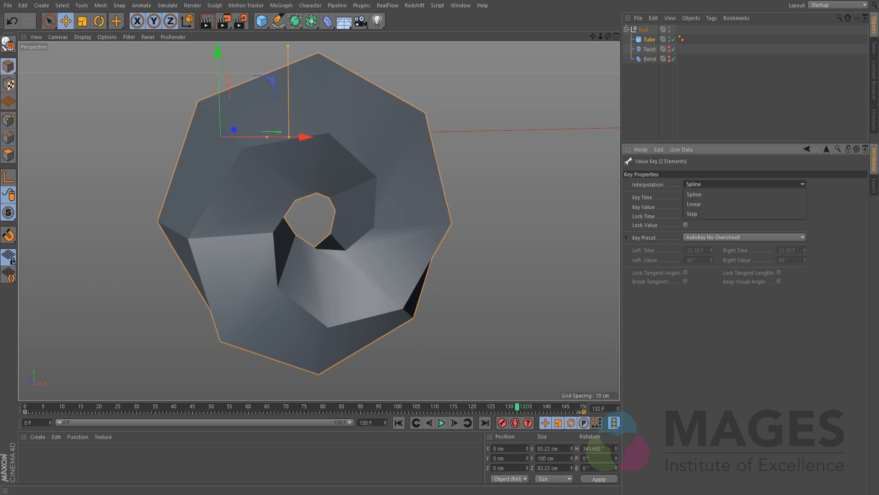
pyautogui.click(744, 204)
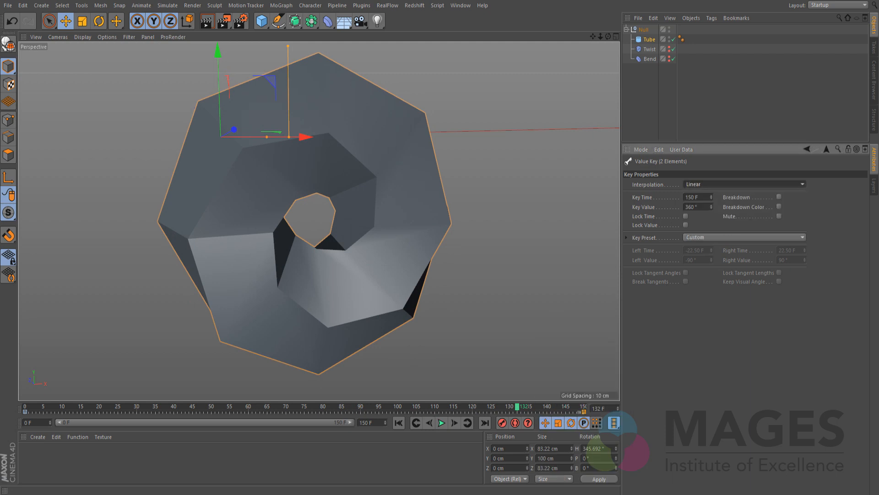
# Set the interpolation of the tube's keyframes at frame 0 to Linear and play back the animation
pyautogui.click(25, 412)
pyautogui.click(744, 184)
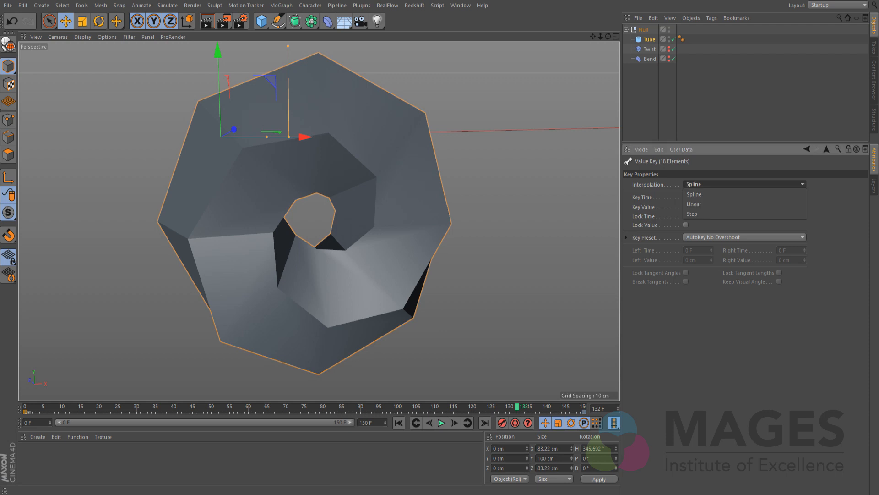
pyautogui.click(694, 204)
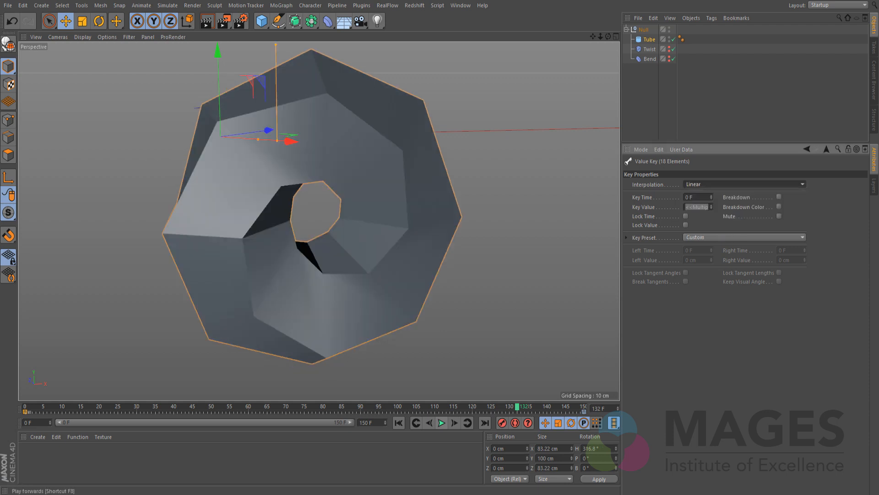
pyautogui.click(441, 422)
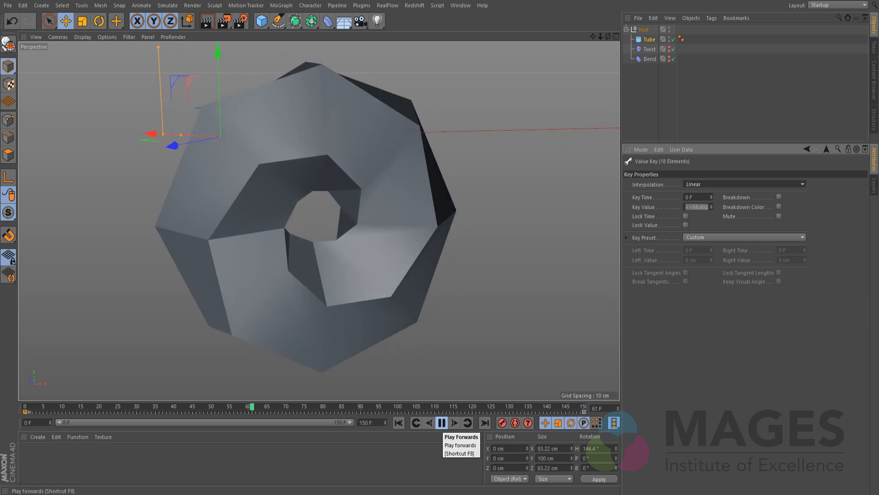
pyautogui.click(442, 423)
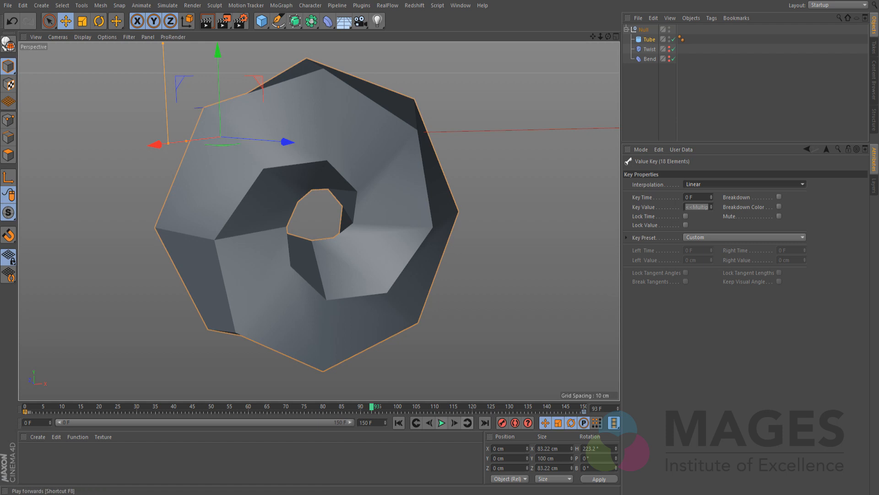
# Add a MoGraph Cloner and a sphere with a 3 cm radius, and nest the sphere inside the Cloner
pyautogui.click(281, 5)
pyautogui.click(287, 111)
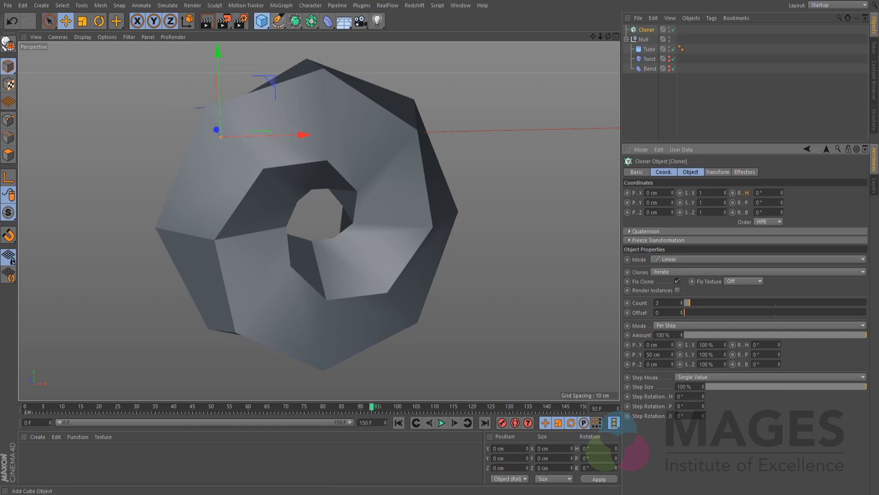
pyautogui.click(261, 20)
pyautogui.click(447, 52)
pyautogui.moveTo(374, 134); pyautogui.dragTo(228, 136)
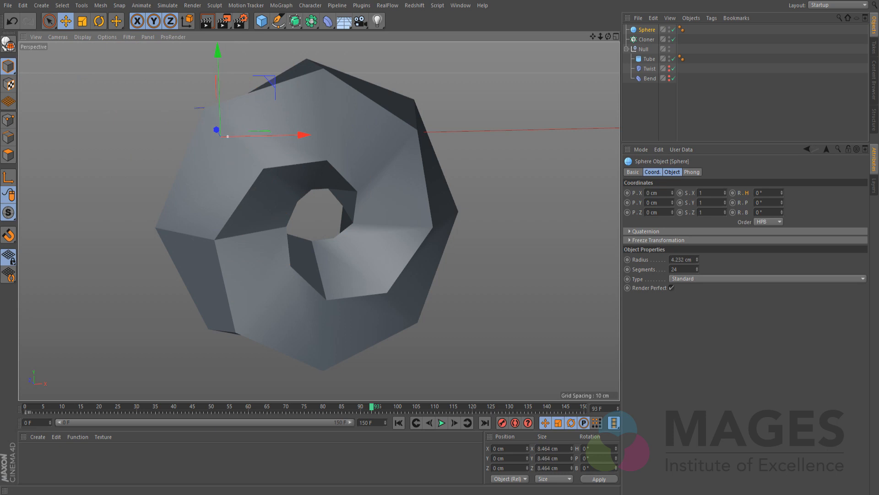
pyautogui.click(681, 259)
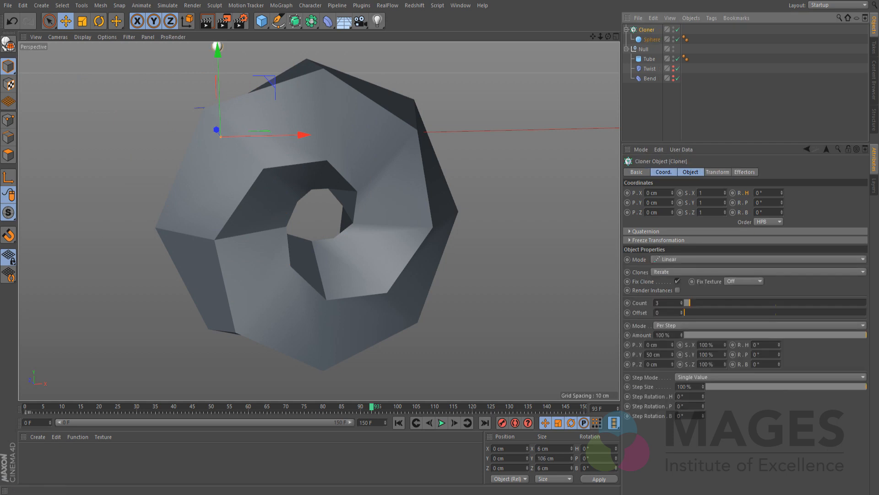
# Set the Cloner to Object mode with the Tube as its object and play back the animation
pyautogui.click(687, 260)
pyautogui.click(687, 269)
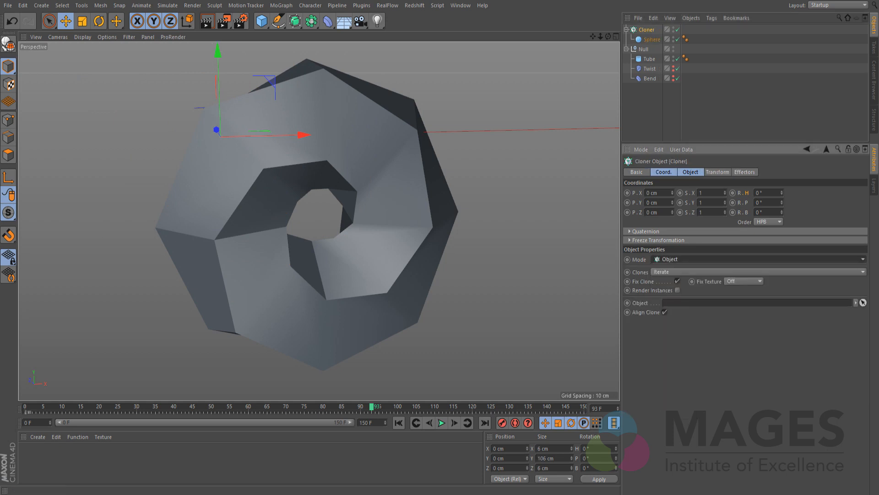
pyautogui.click(649, 59)
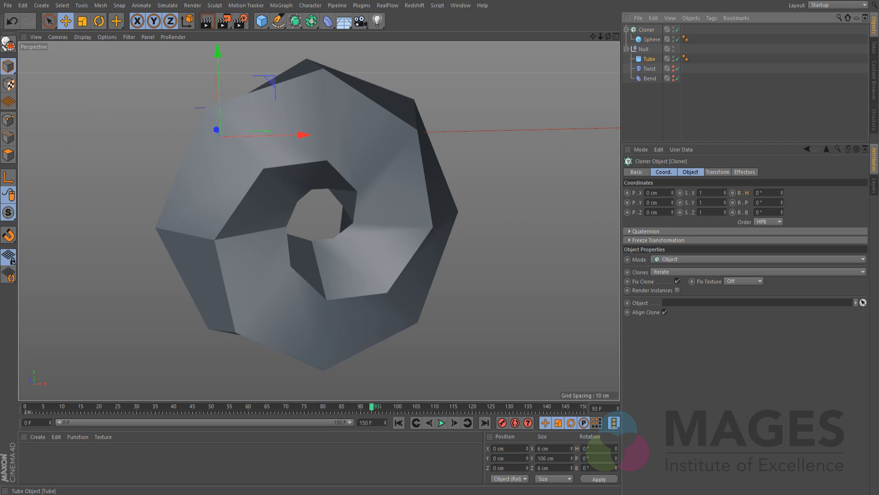
pyautogui.click(442, 422)
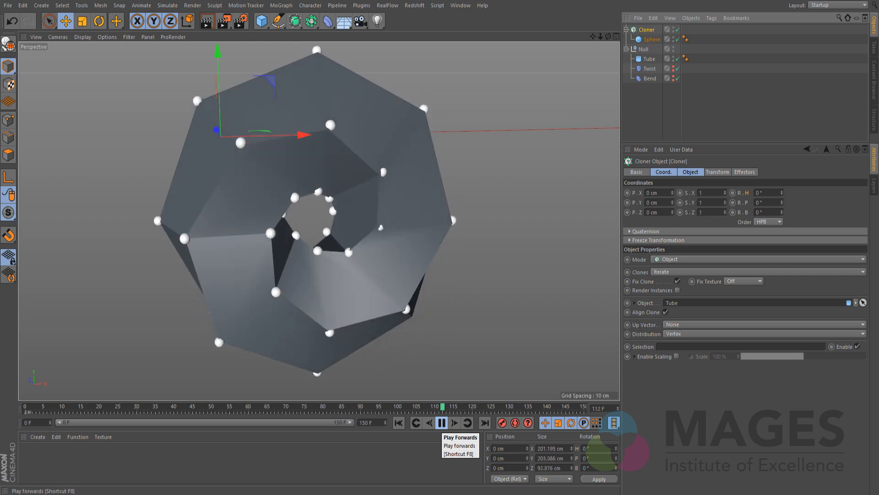
pyautogui.click(442, 422)
# Keyframe the tube's heading rotation at 359° on frame 150 and play back the loop
pyautogui.moveTo(564, 407); pyautogui.dragTo(585, 407)
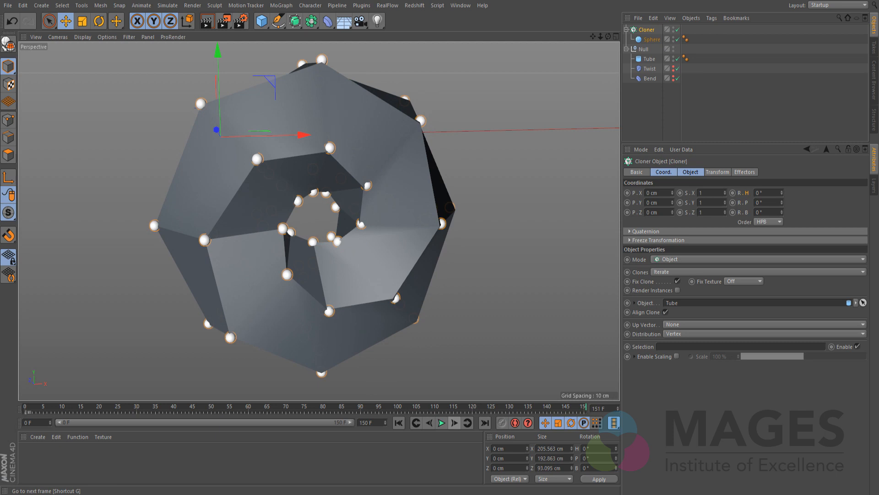
pyautogui.click(429, 422)
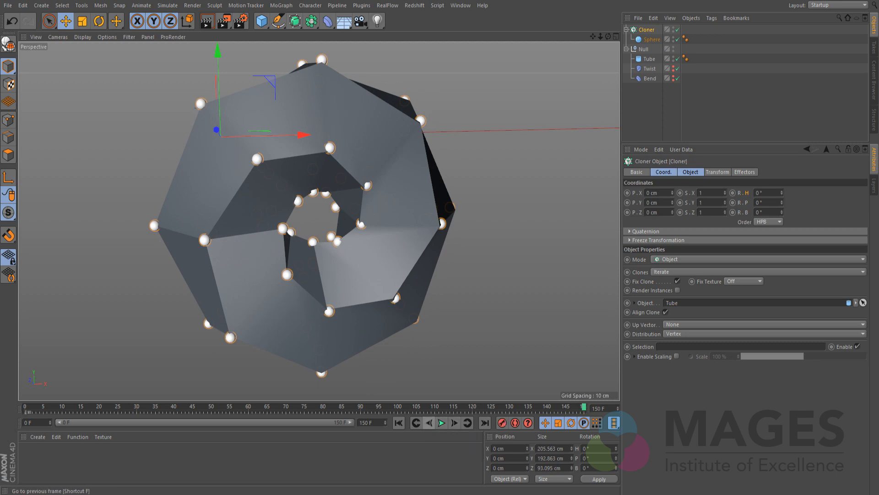
pyautogui.click(644, 49)
pyautogui.click(650, 59)
pyautogui.moveTo(771, 193); pyautogui.dragTo(733, 193)
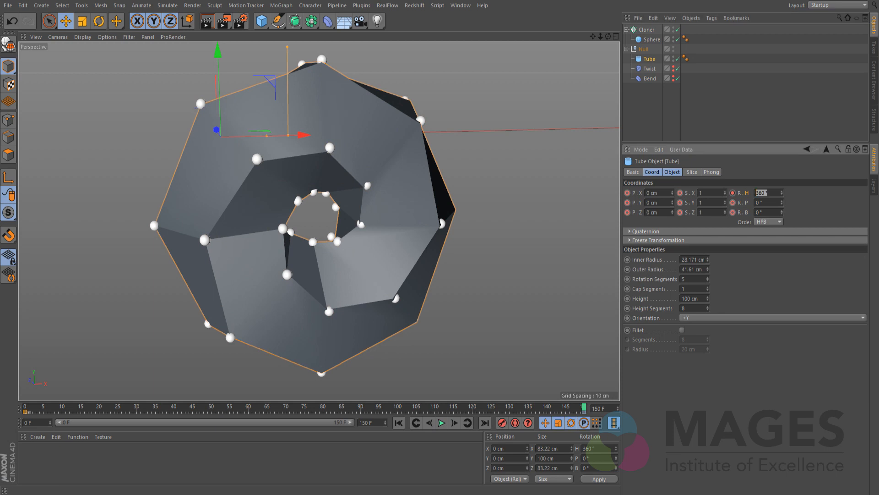
pyautogui.write('359')
pyautogui.press('Return')
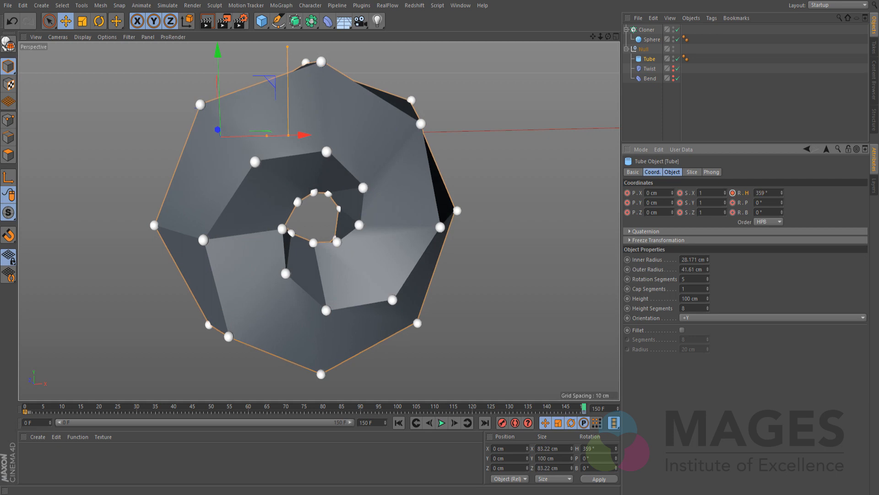
pyautogui.click(441, 422)
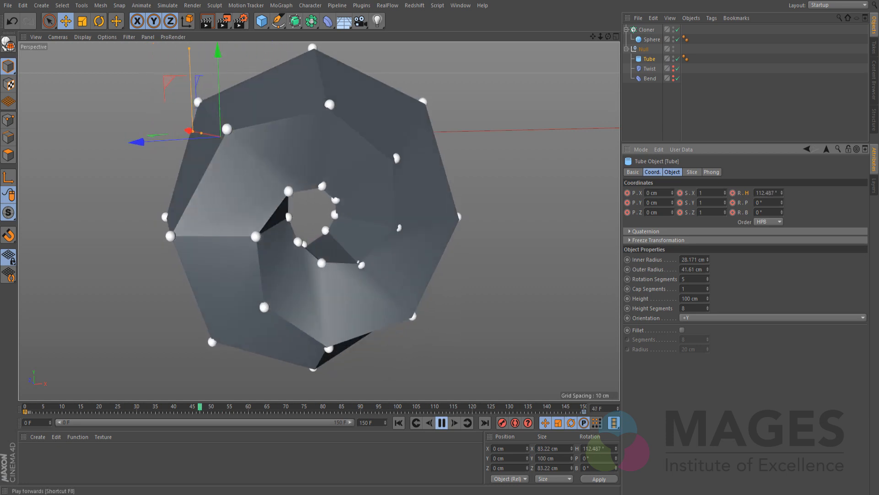
pyautogui.click(442, 422)
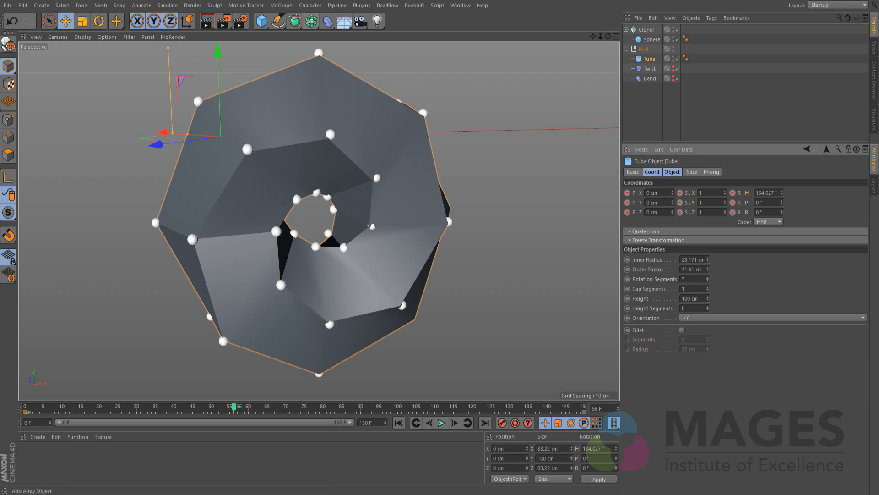
# Add a Subdivision Surface inside the Null and make the Tube its child
pyautogui.moveTo(295, 21); pyautogui.dragTo(343, 33)
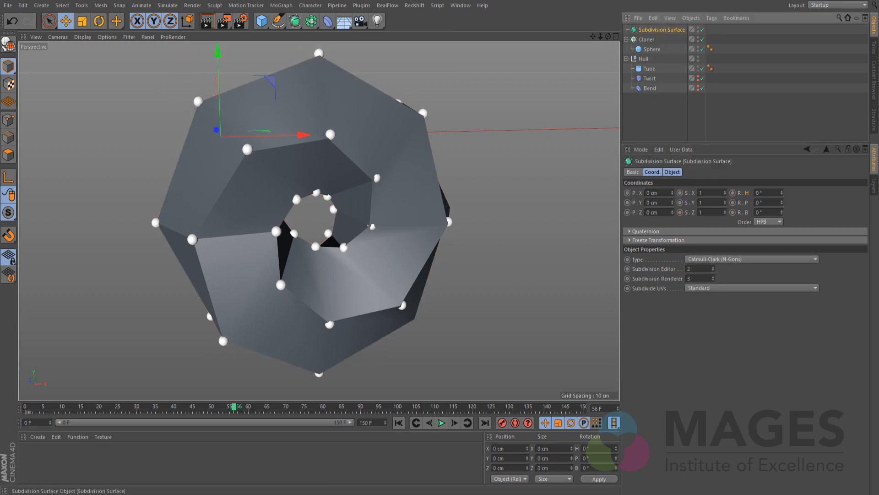
pyautogui.moveTo(662, 29); pyautogui.dragTo(665, 58)
pyautogui.click(665, 59)
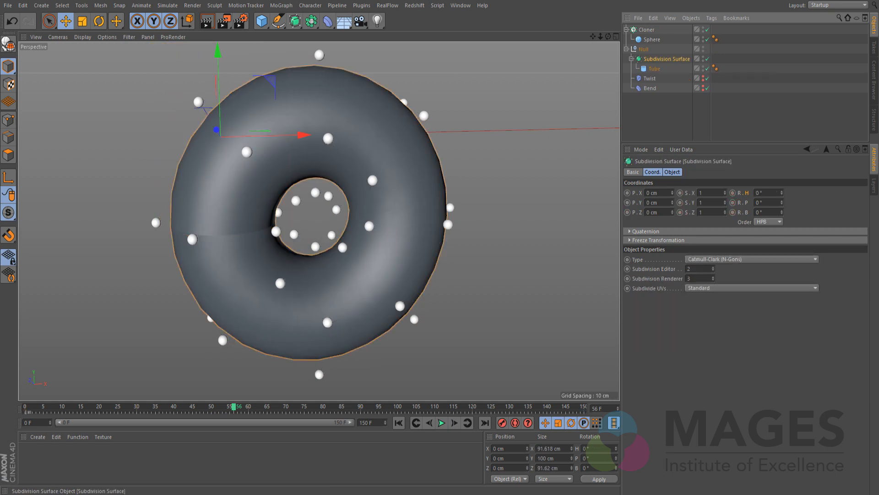
# Change the Subdivision Surface type to OpenSubdiv Bilinear and play back the animation
pyautogui.click(752, 259)
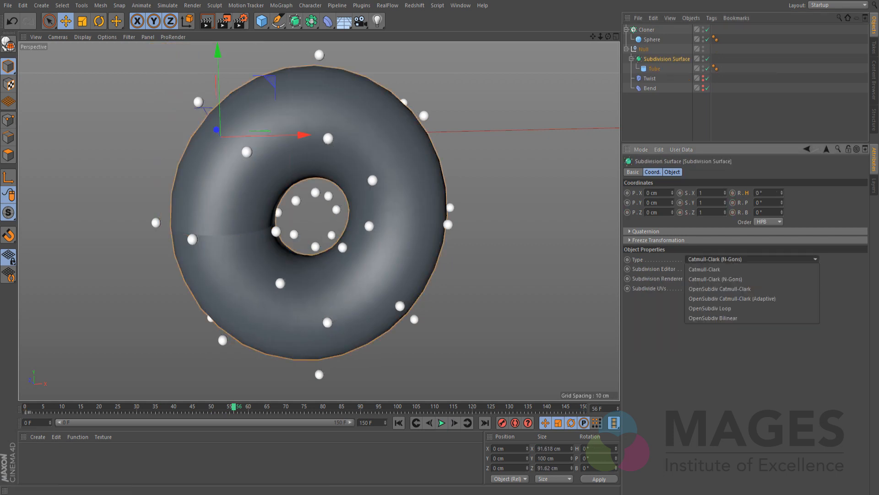
pyautogui.click(714, 318)
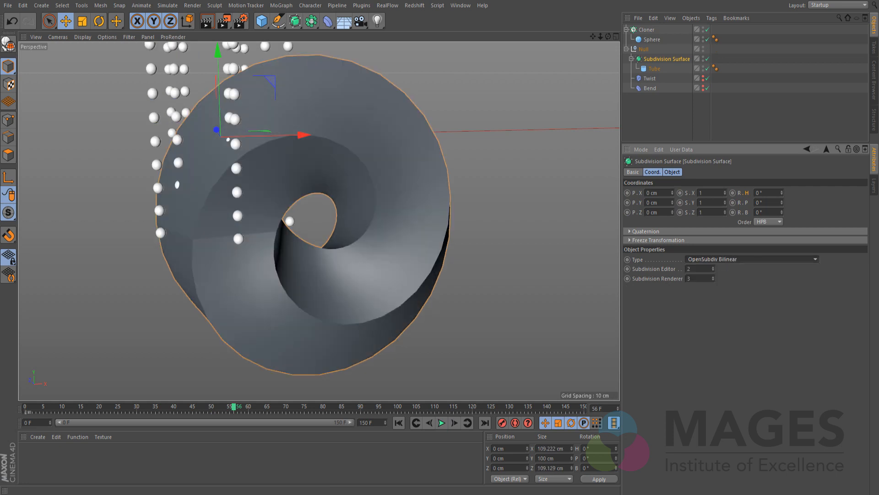
pyautogui.click(441, 423)
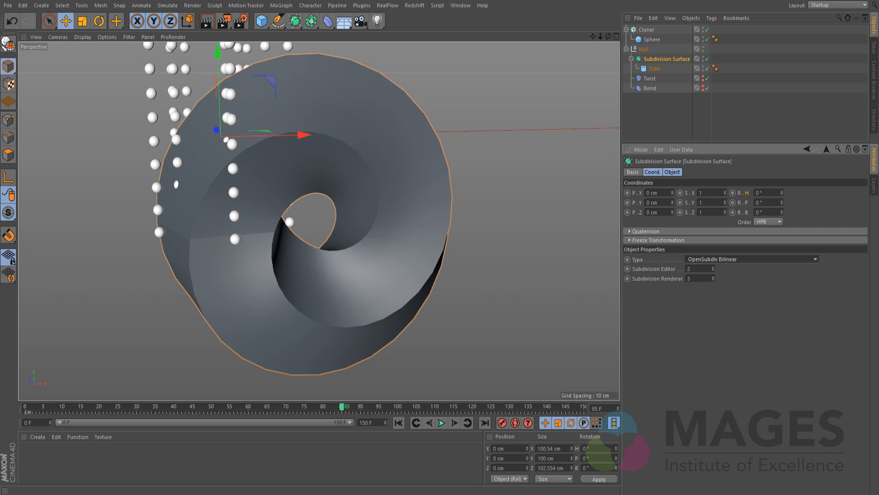
# Replace the Cloner's target object with the Subdivision Surface and play back the animation
pyautogui.click(646, 30)
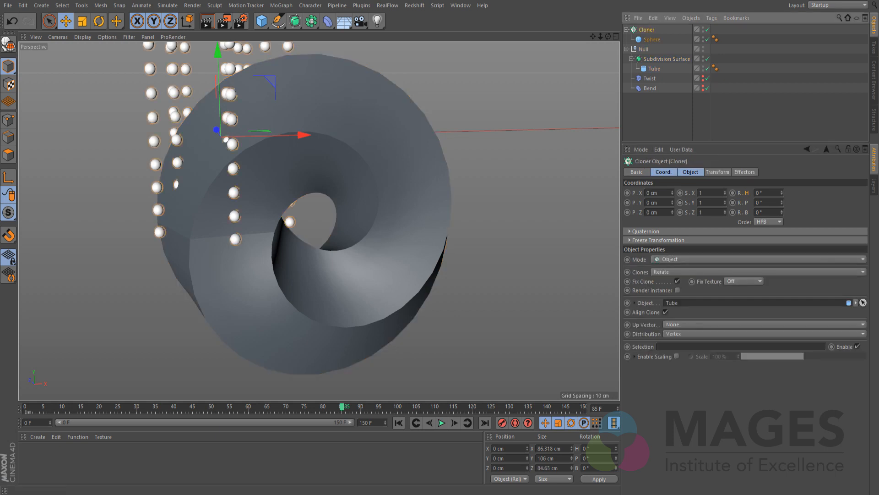
pyautogui.click(667, 59)
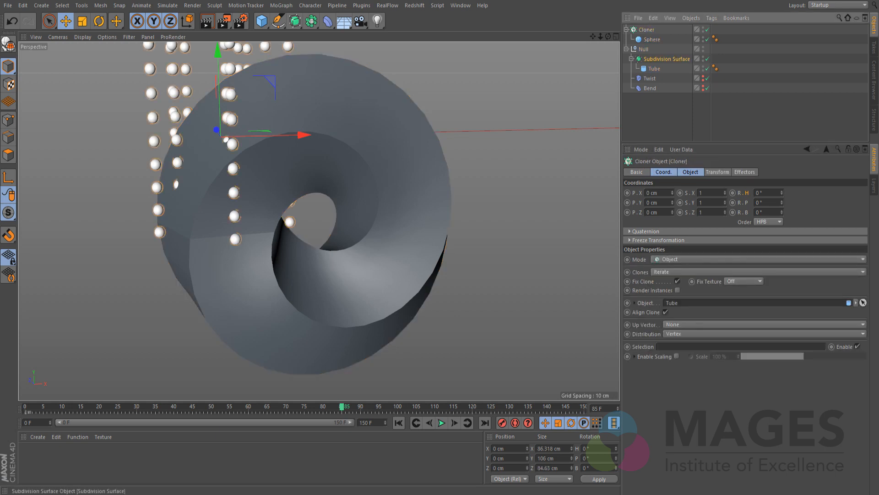
pyautogui.click(441, 423)
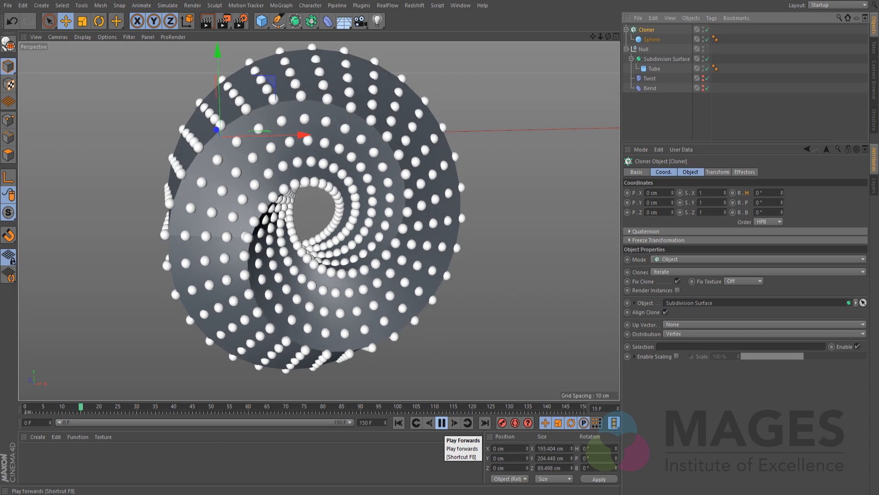
pyautogui.click(442, 423)
# Set both the editor and renderer subdivision levels of the Subdivision Surface to 3
pyautogui.keyDown('alt'); pyautogui.moveTo(192, 309); pyautogui.dragTo(341, 252); pyautogui.keyUp('alt')
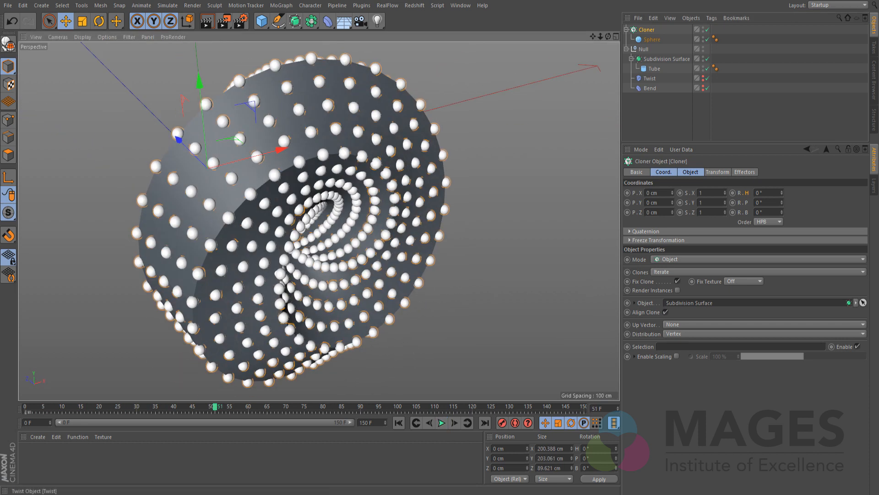
pyautogui.click(667, 59)
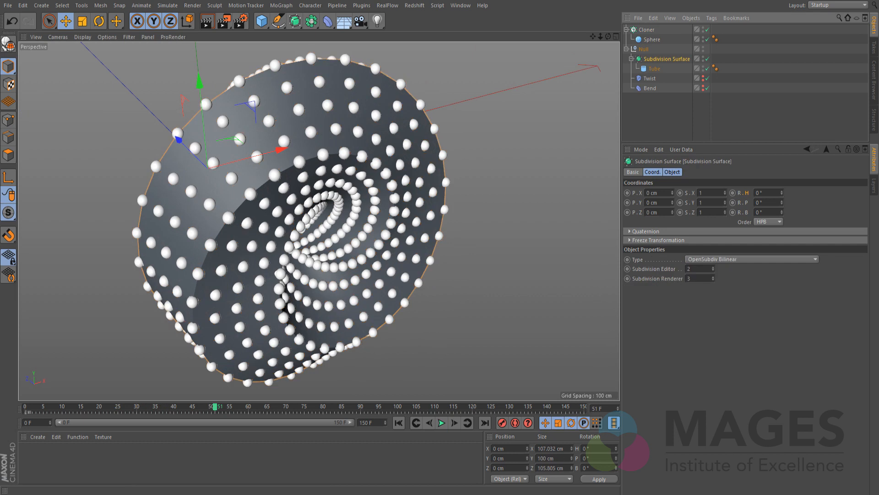
pyautogui.click(713, 280)
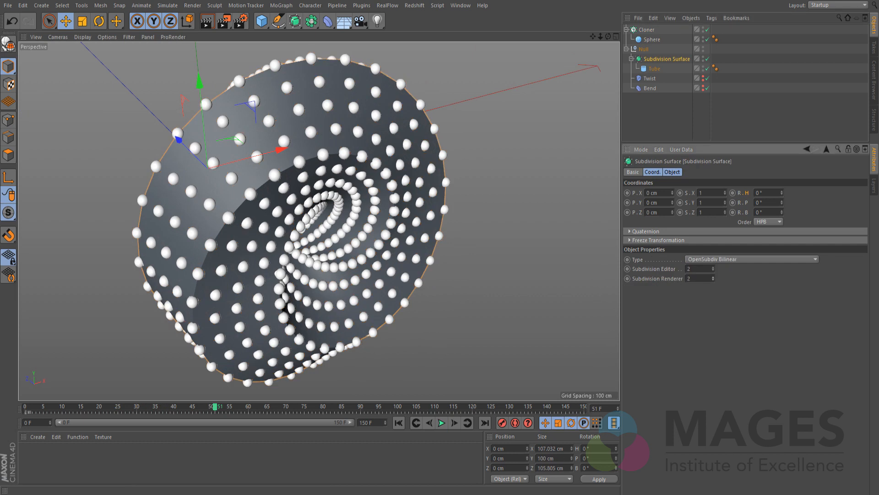
pyautogui.click(713, 270)
pyautogui.click(713, 267)
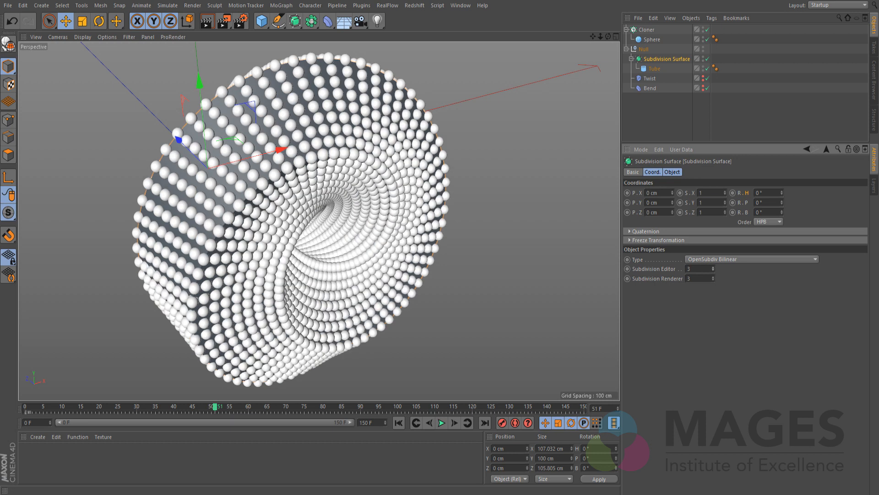
# Reduce the cloned sphere's segments to 12 and play back the animation from frame 0
pyautogui.keyDown('alt'); pyautogui.moveTo(319, 221); pyautogui.dragTo(268, 178); pyautogui.keyUp('alt')
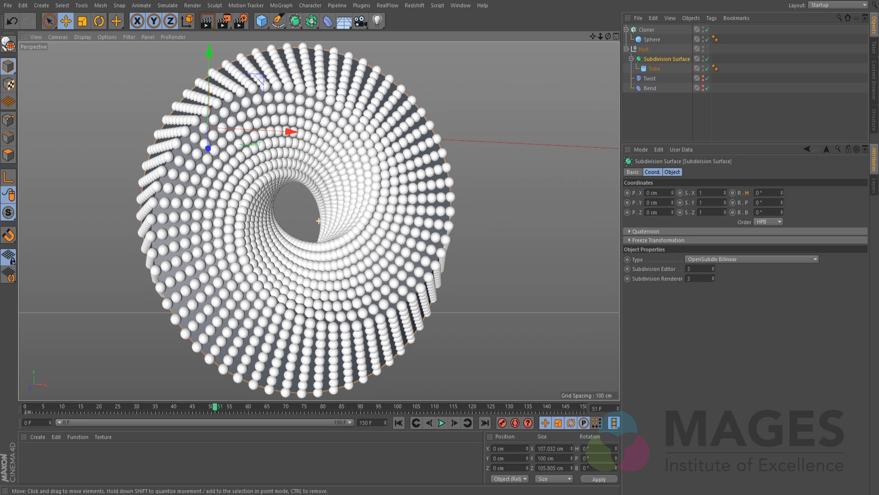
pyautogui.click(652, 40)
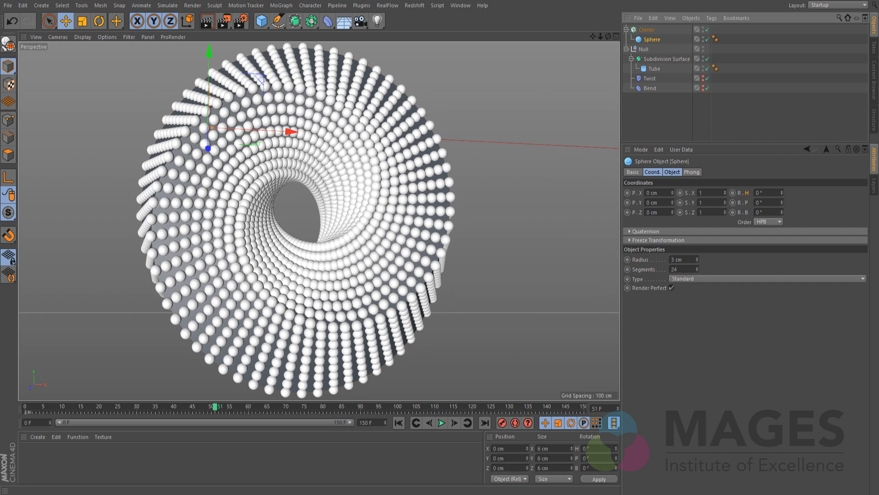
pyautogui.doubleClick(675, 269)
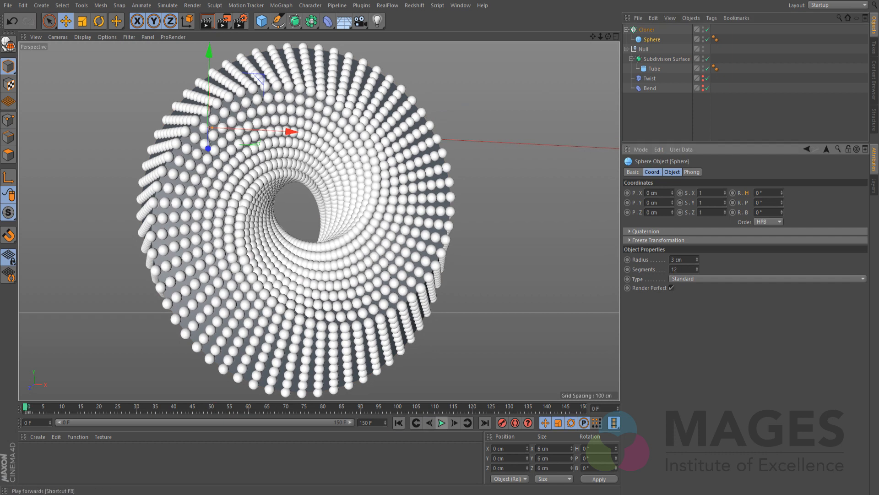
pyautogui.click(441, 422)
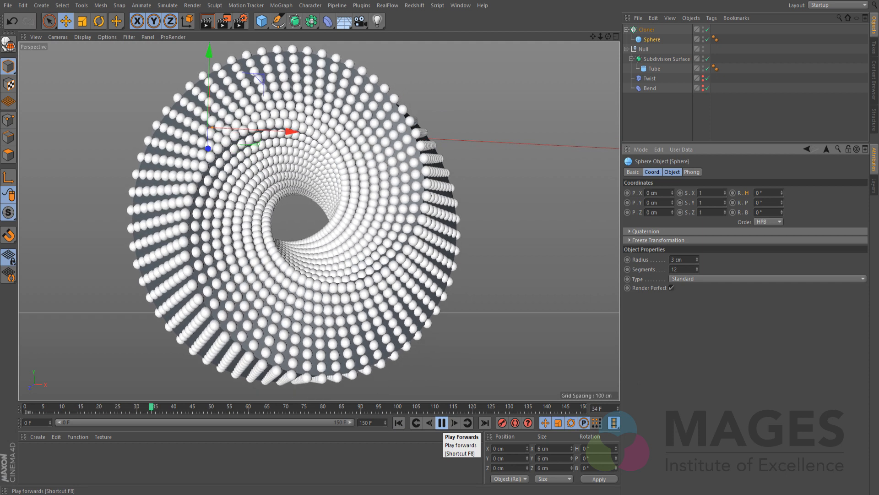
# Set both the editor and renderer subdivision levels of the Subdivision Surface to 2 and play back the animation
pyautogui.click(441, 423)
pyautogui.click(667, 59)
pyautogui.click(713, 280)
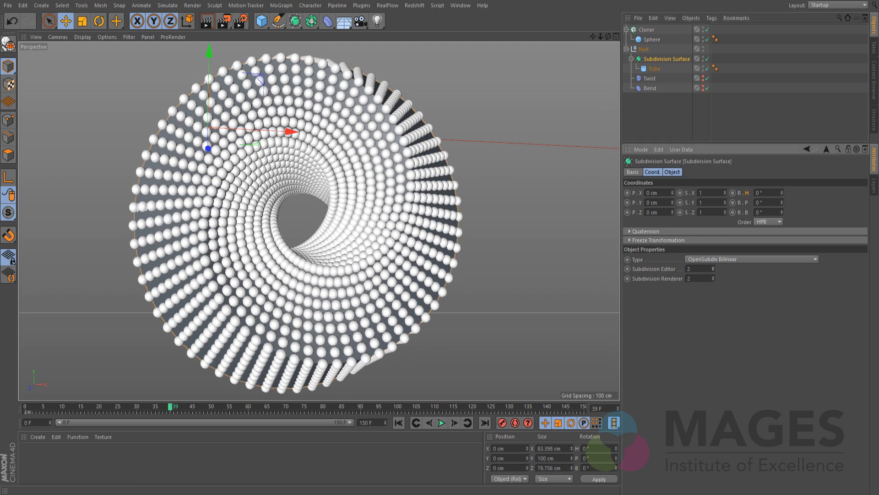
pyautogui.click(441, 422)
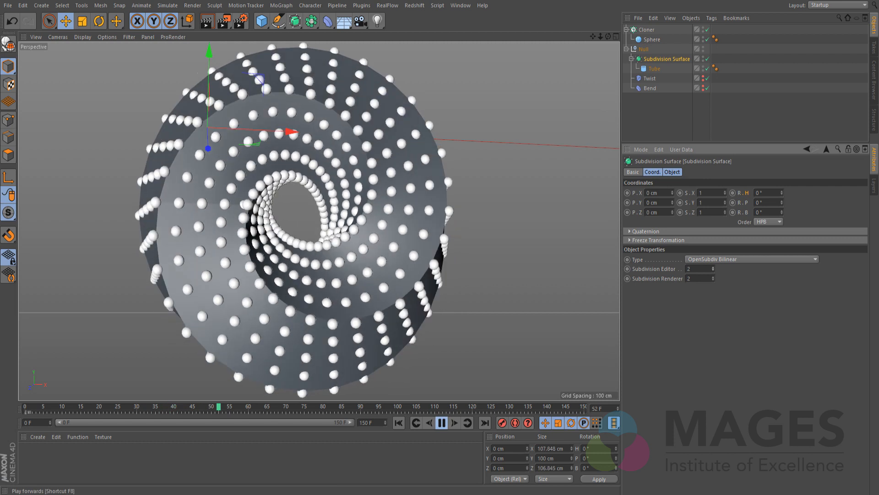
pyautogui.keyDown('alt'); pyautogui.moveTo(390, 239); pyautogui.dragTo(396, 289); pyautogui.keyUp('alt')
# Set the cloned sphere's radius to 6 cm
pyautogui.click(652, 39)
pyautogui.doubleClick(678, 260)
pyautogui.write('6')
pyautogui.press('Return')
# Stop the playback at frame 15 with the whole ring in view and render the viewport
pyautogui.keyDown('alt'); pyautogui.moveTo(426, 304); pyautogui.dragTo(423, 280); pyautogui.keyUp('alt')
pyautogui.keyDown('alt'); pyautogui.moveTo(431, 305); pyautogui.dragTo(321, 303, button='right'); pyautogui.keyUp('alt')
pyautogui.keyDown('alt'); pyautogui.moveTo(357, 294); pyautogui.dragTo(373, 254); pyautogui.keyUp('alt')
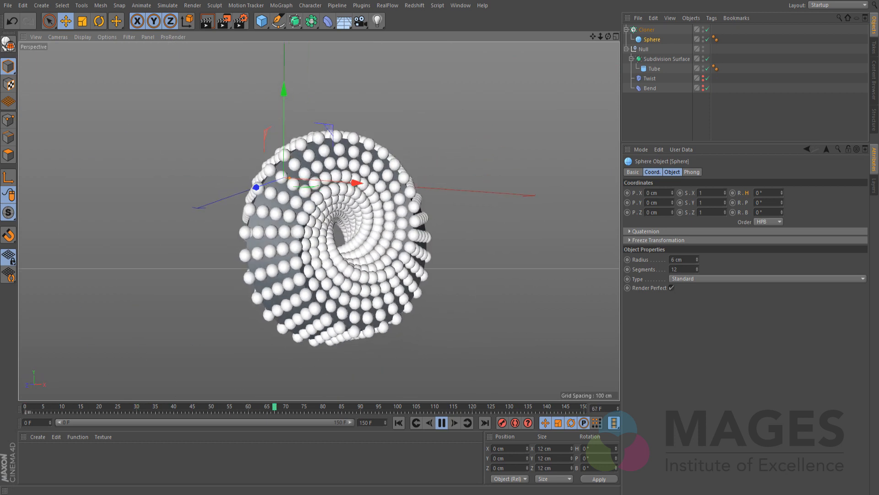
pyautogui.keyDown('alt'); pyautogui.moveTo(394, 279); pyautogui.dragTo(430, 278, button='right'); pyautogui.keyUp('alt')
pyautogui.keyDown('alt'); pyautogui.moveTo(393, 279); pyautogui.dragTo(377, 302); pyautogui.keyUp('alt')
pyautogui.press('F8')
pyautogui.hotkey('ctrl', 'r')
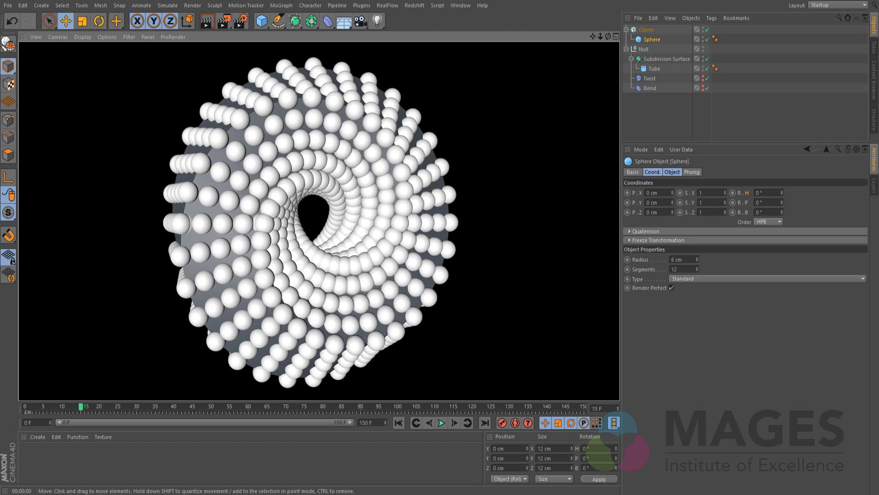
pyautogui.click(874, 80)
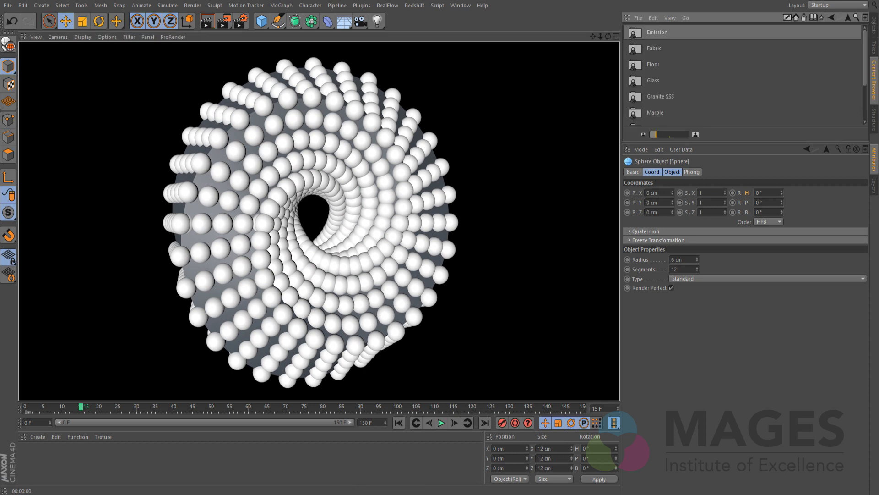
pyautogui.moveTo(815, 143); pyautogui.dragTo(814, 275)
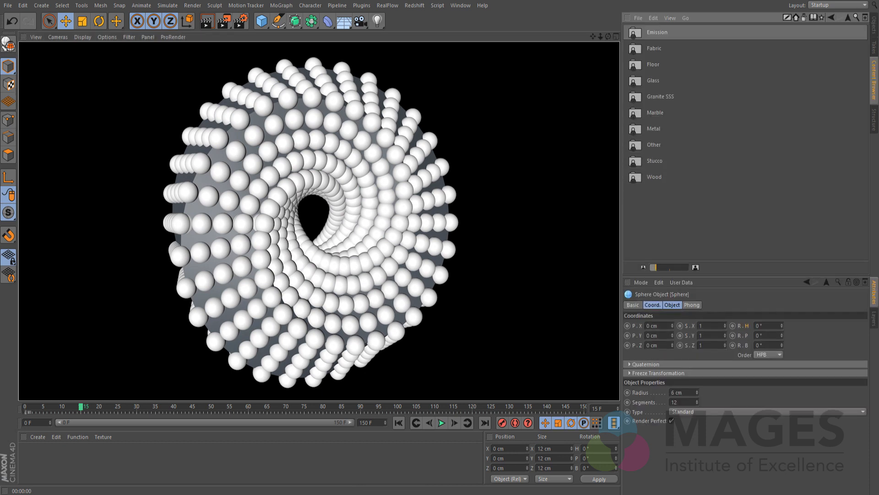
pyautogui.click(848, 18)
pyautogui.doubleClick(656, 48)
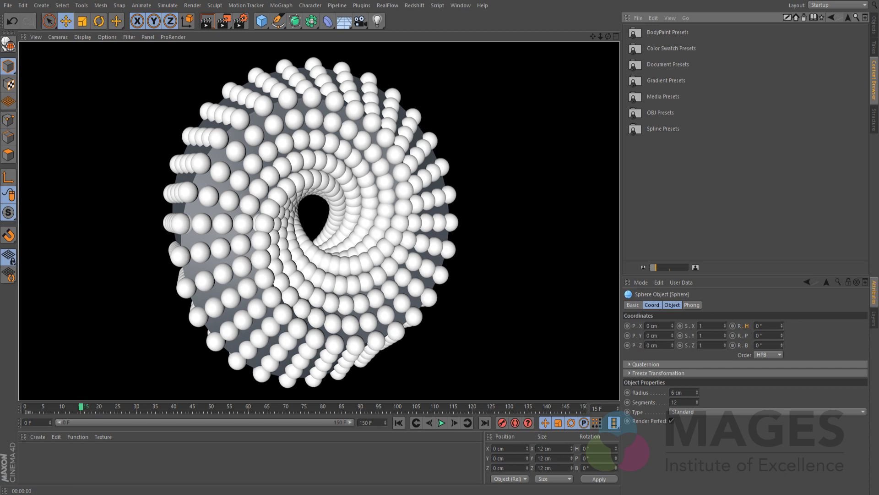
pyautogui.click(848, 17)
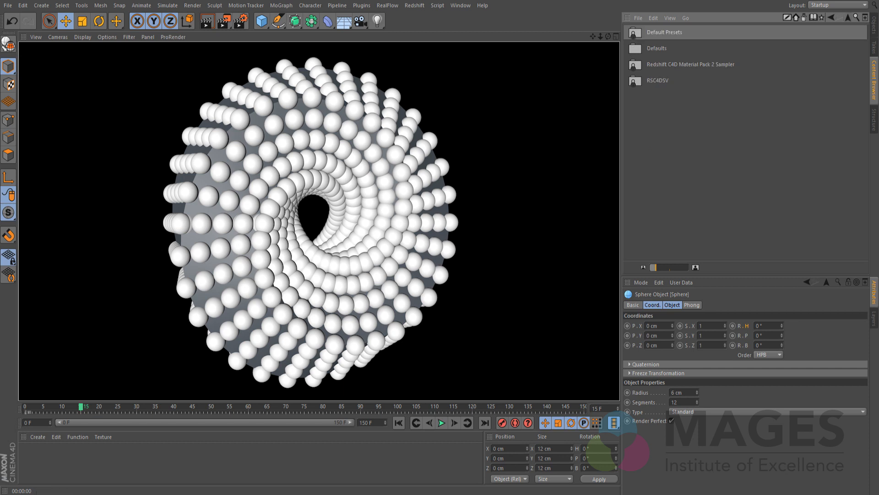
pyautogui.click(874, 25)
# Create a new standard material and assign it to the cloned Sphere
pyautogui.click(38, 436)
pyautogui.moveTo(69, 357)
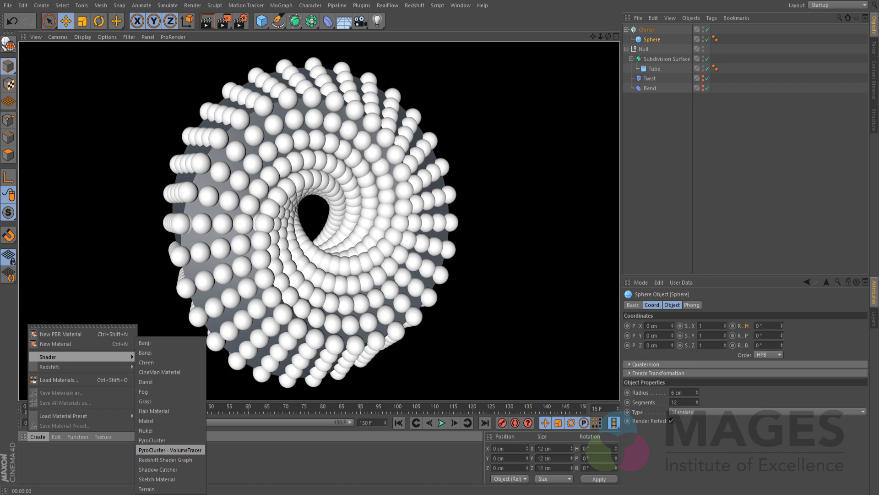
pyautogui.click(55, 343)
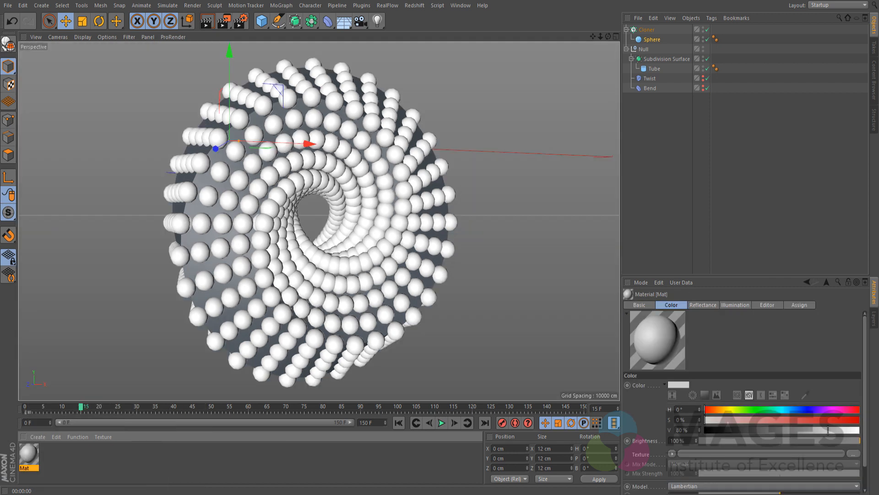
pyautogui.moveTo(28, 454); pyautogui.dragTo(652, 40)
# Enable the Luminance channel of the sphere material and render the viewport
pyautogui.click(29, 454)
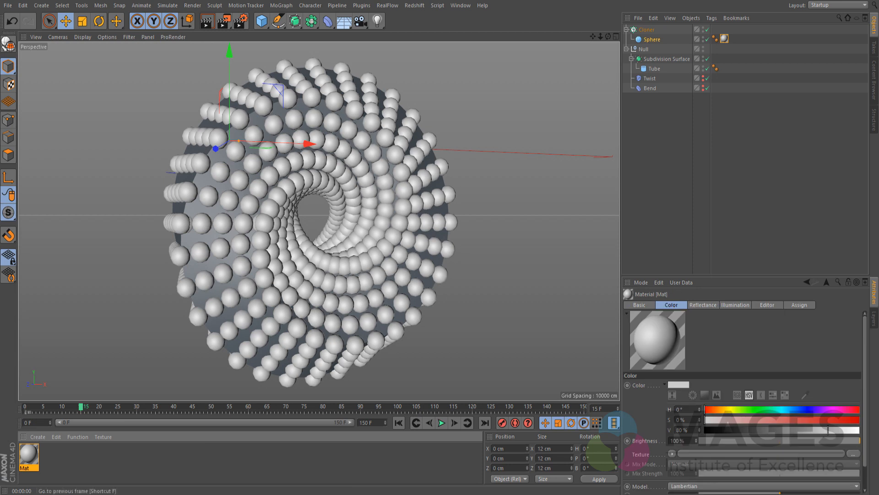
pyautogui.click(640, 305)
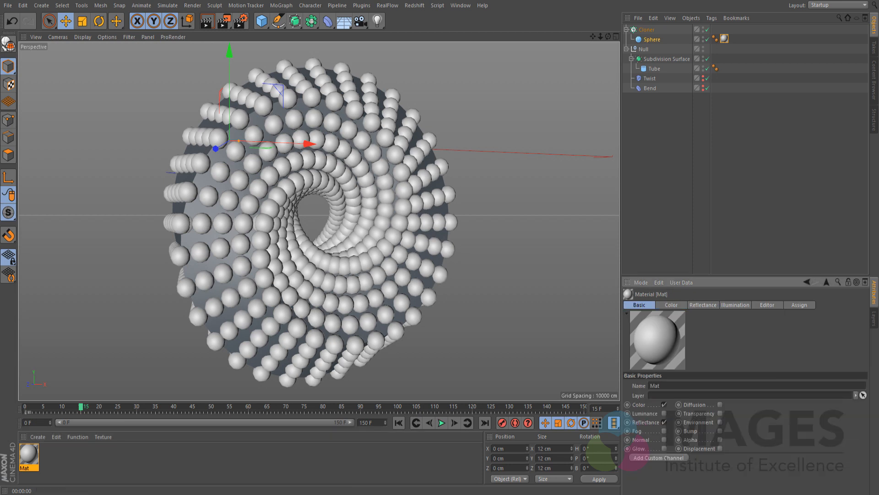
pyautogui.moveTo(733, 275); pyautogui.dragTo(733, 179)
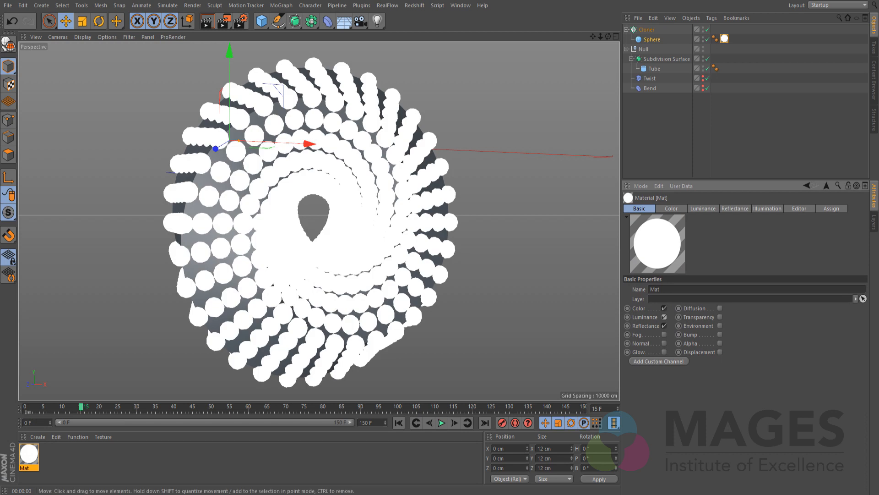
pyautogui.hotkey('ctrl', 'r')
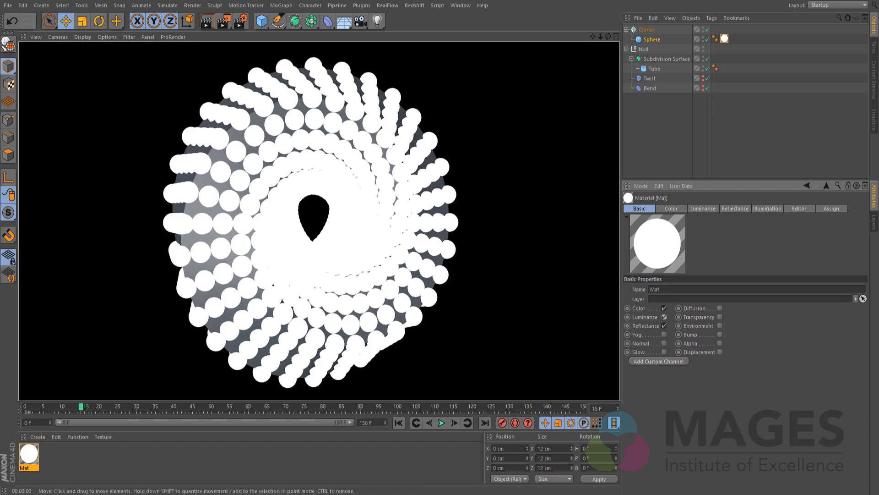
# Add the Ambient Occlusion and Global Illumination effects to the render settings
pyautogui.click(241, 21)
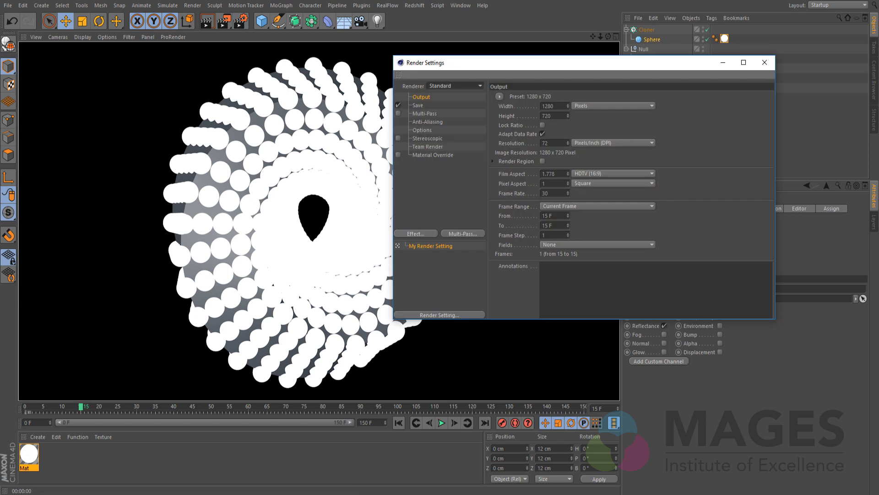
pyautogui.click(422, 233)
pyautogui.click(463, 246)
pyautogui.click(422, 234)
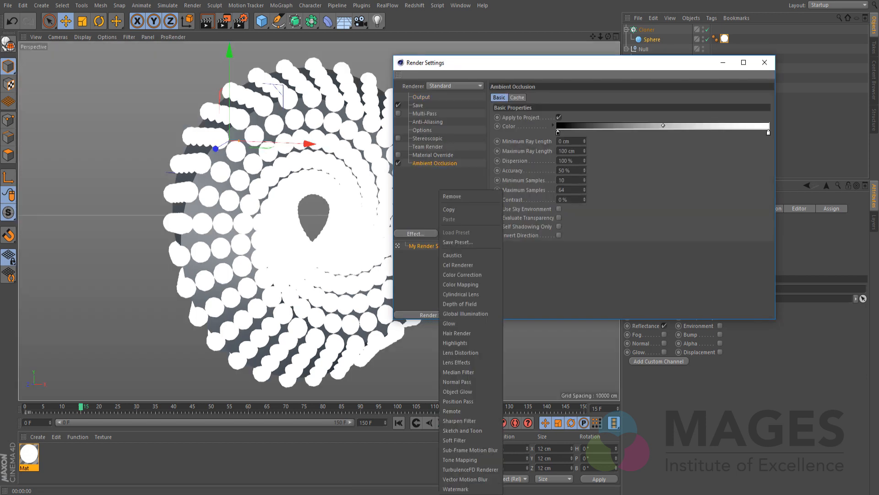
pyautogui.click(465, 313)
# Set the Global Illumination preset to Object Visualization - Preview, close the render settings and render the viewport
pyautogui.click(570, 117)
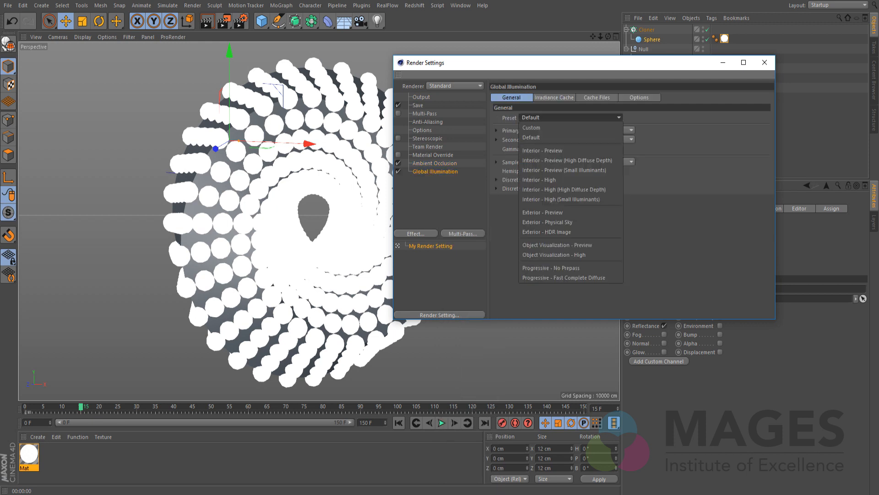
pyautogui.click(557, 245)
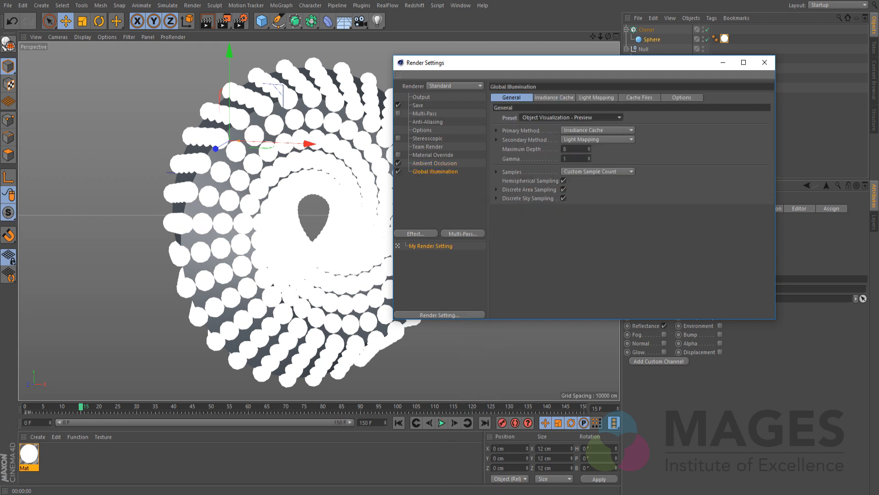
pyautogui.click(765, 62)
pyautogui.click(207, 21)
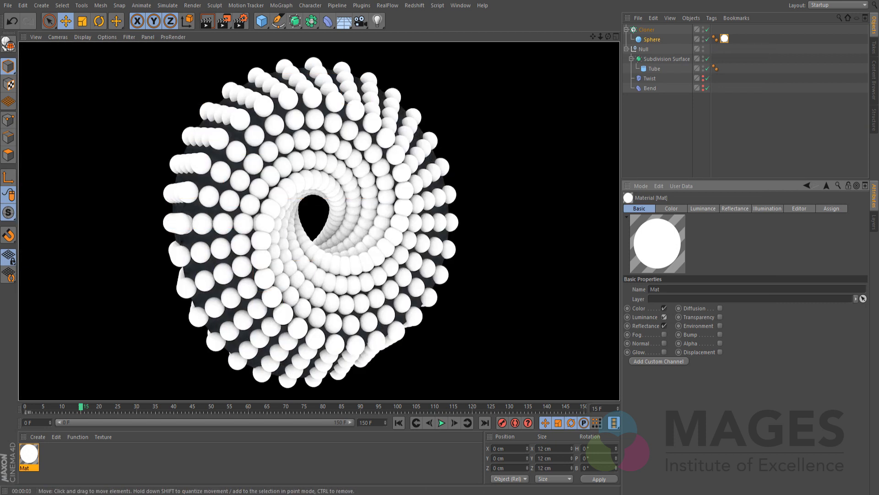
# Disable the sphere material's Luminance channel and change its Default Specular reflectance type to GGX
pyautogui.click(28, 454)
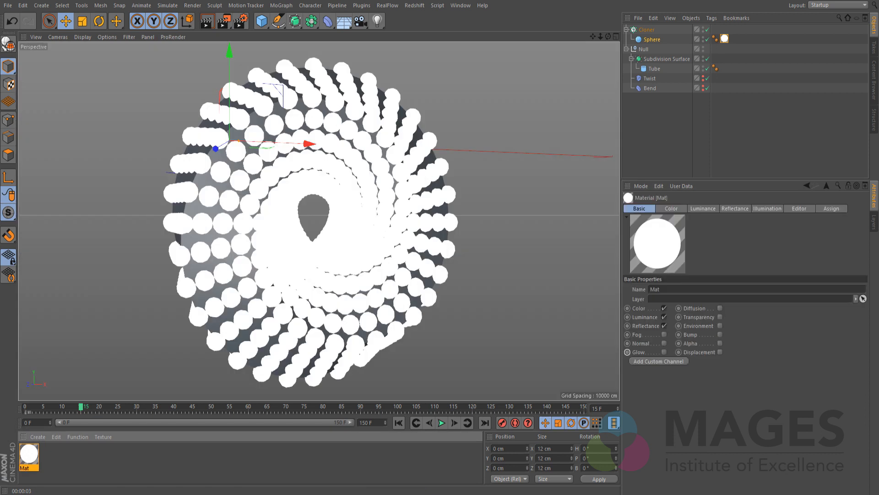
pyautogui.click(664, 317)
pyautogui.click(672, 208)
pyautogui.click(703, 208)
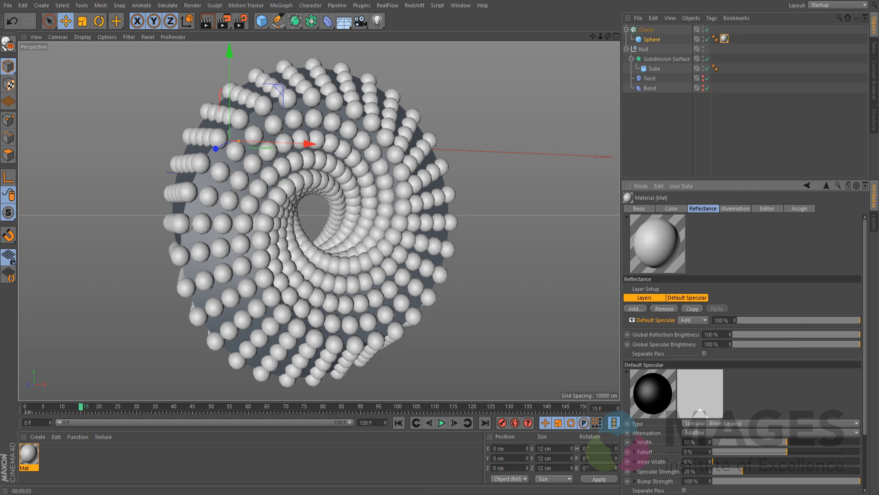
pyautogui.click(769, 423)
pyautogui.click(715, 322)
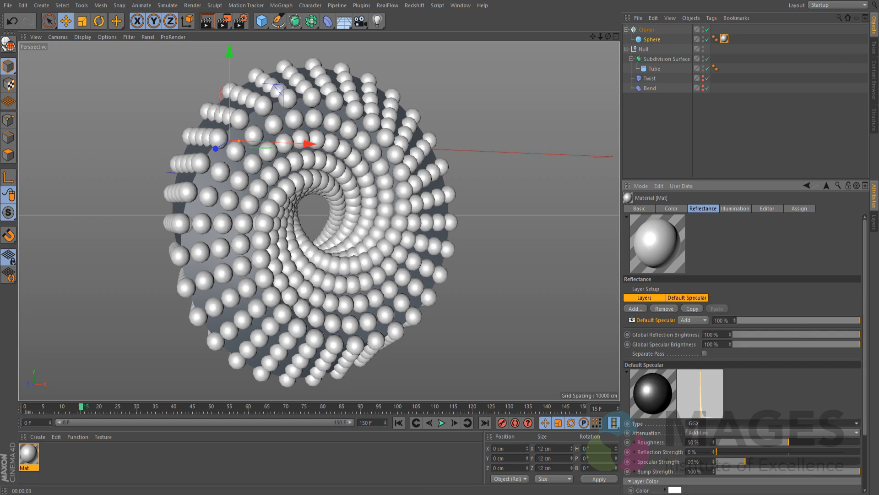
# Set the GGX layer's roughness to 13%, reflection strength to 19% and specular strength to 14%, and render the viewport
pyautogui.click(744, 452)
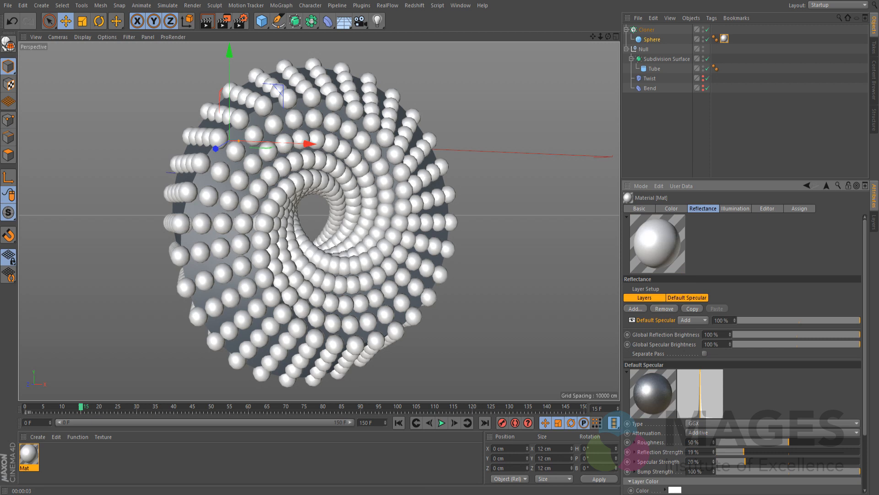
pyautogui.moveTo(745, 461)
pyautogui.mouseDown()
pyautogui.moveTo(786, 461)
pyautogui.moveTo(736, 461)
pyautogui.mouseUp()
pyautogui.click(723, 442)
pyautogui.click(735, 442)
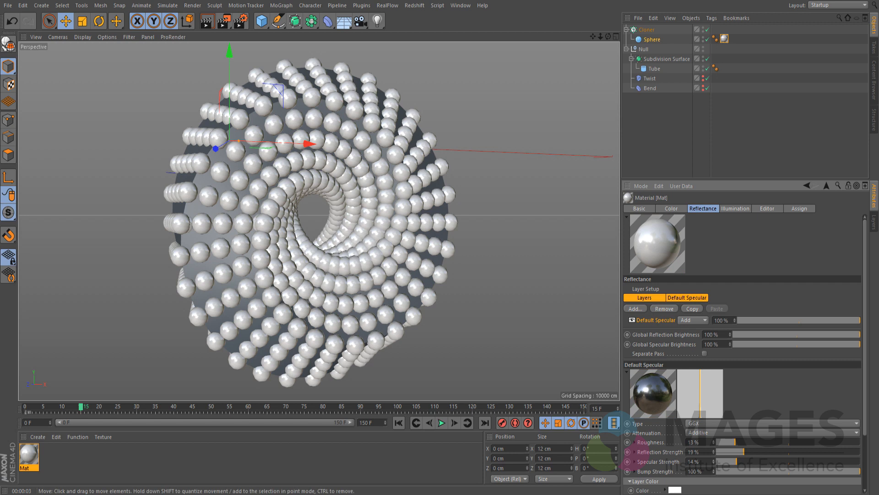
pyautogui.hotkey('ctrl', 'r')
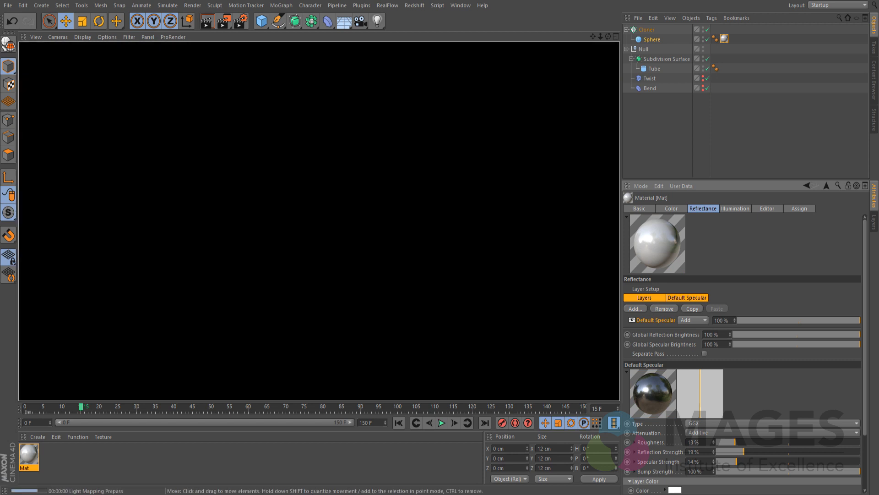
pyautogui.click(467, 96)
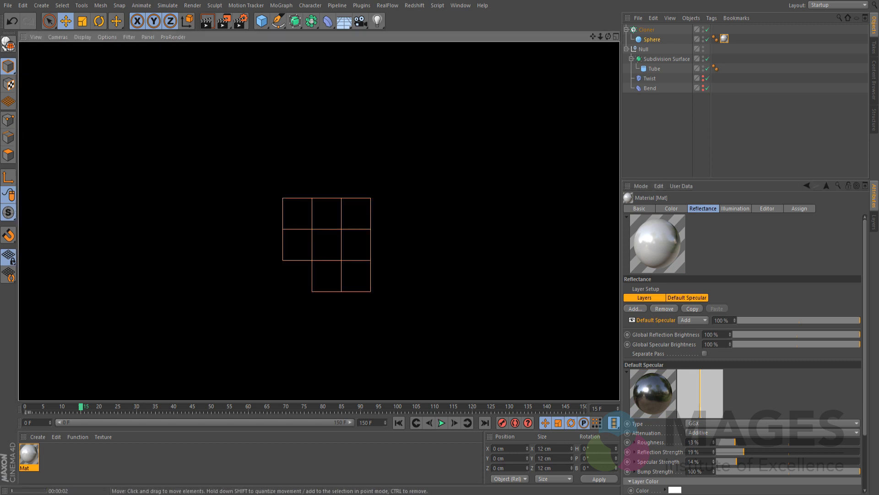
# Add a Physical Sky to the scene and render the viewport
pyautogui.click(361, 5)
pyautogui.click(362, 6)
pyautogui.click(344, 20)
pyautogui.click(448, 31)
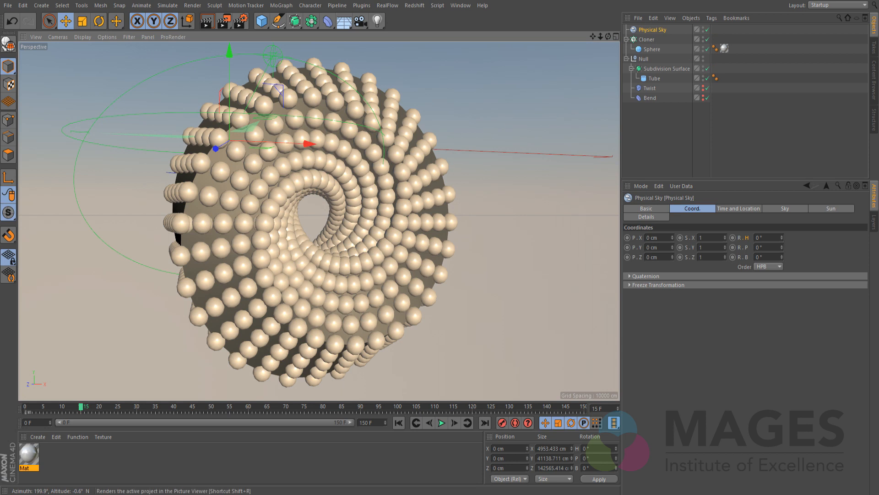
pyautogui.hotkey('ctrl', 'r')
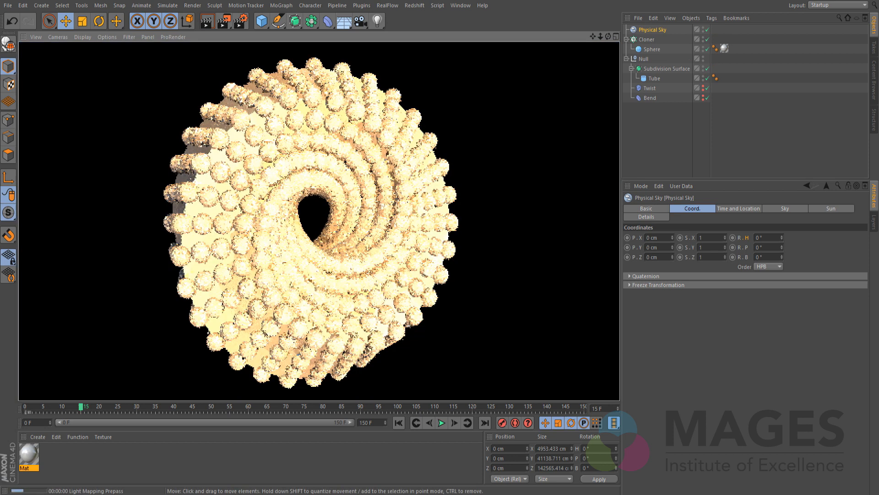